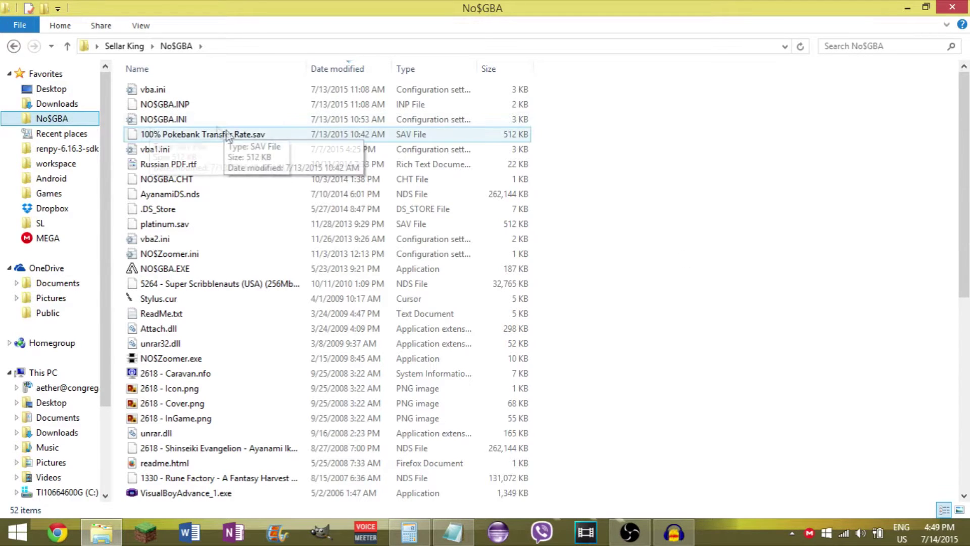
Step: Open the Clean folder inside the Pokemon folder of No$GBA to view the ROM and save files
left_click(167, 268)
left_click(731, 314)
scroll(701, 317, "down", 8)
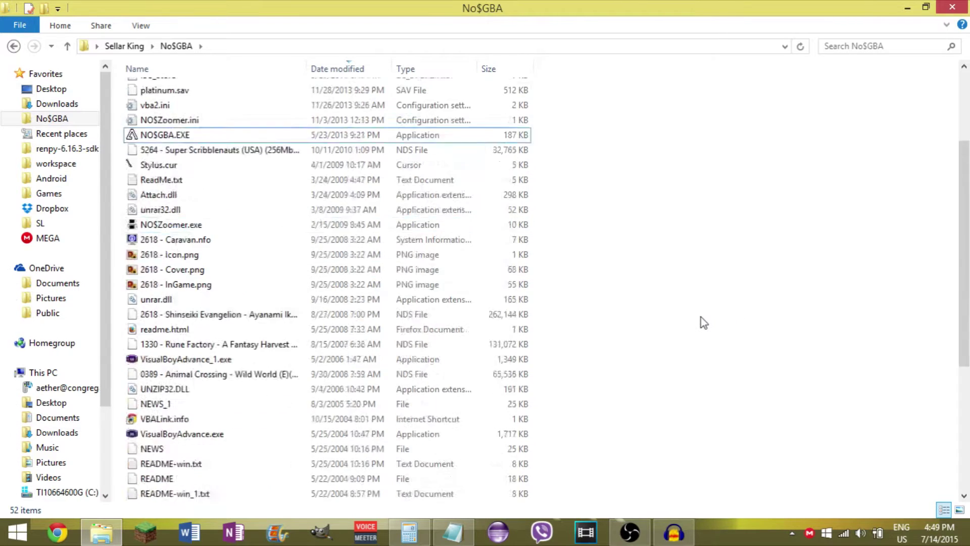
double_click(250, 344)
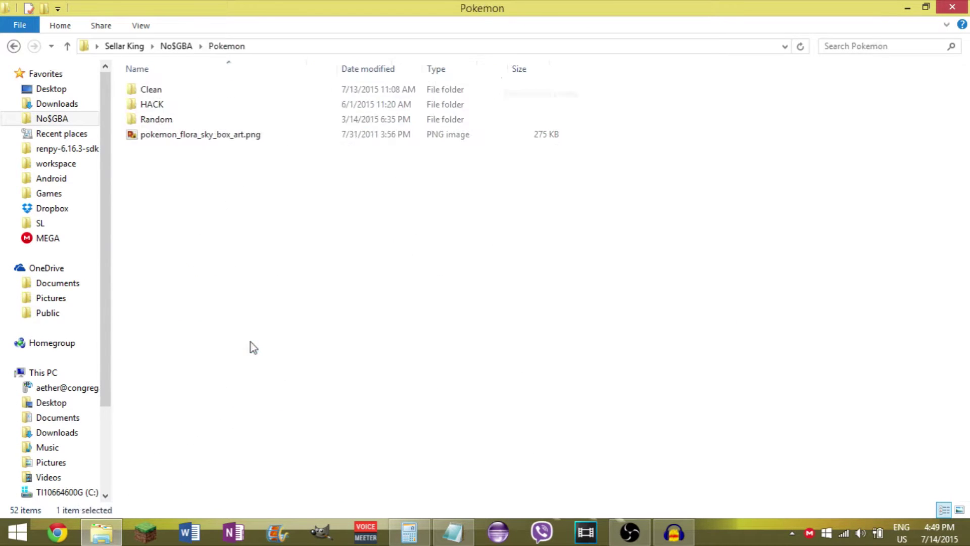
double_click(205, 87)
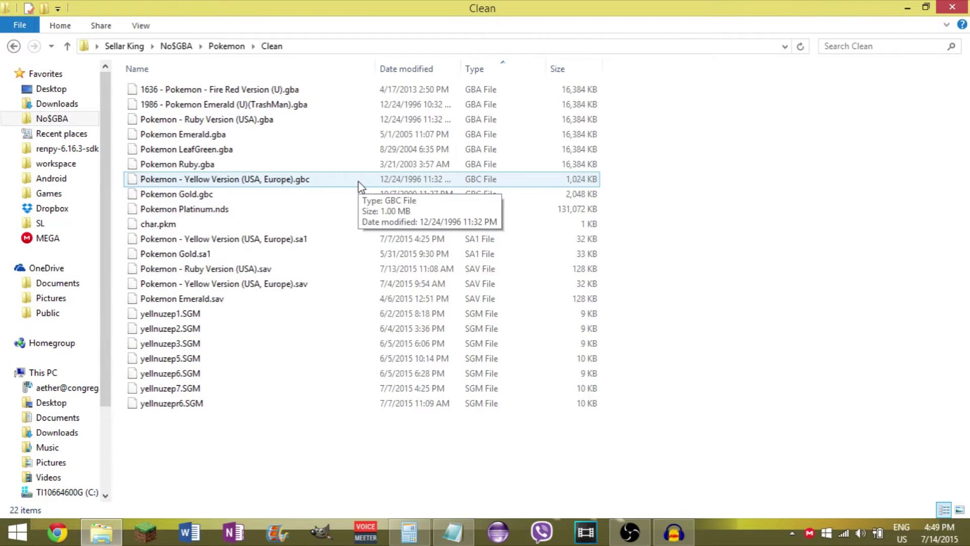
Step: Return to the No$GBA folder and open its BATTERY subfolder to view the emulator's SAV files
left_click(226, 46)
left_click(176, 46)
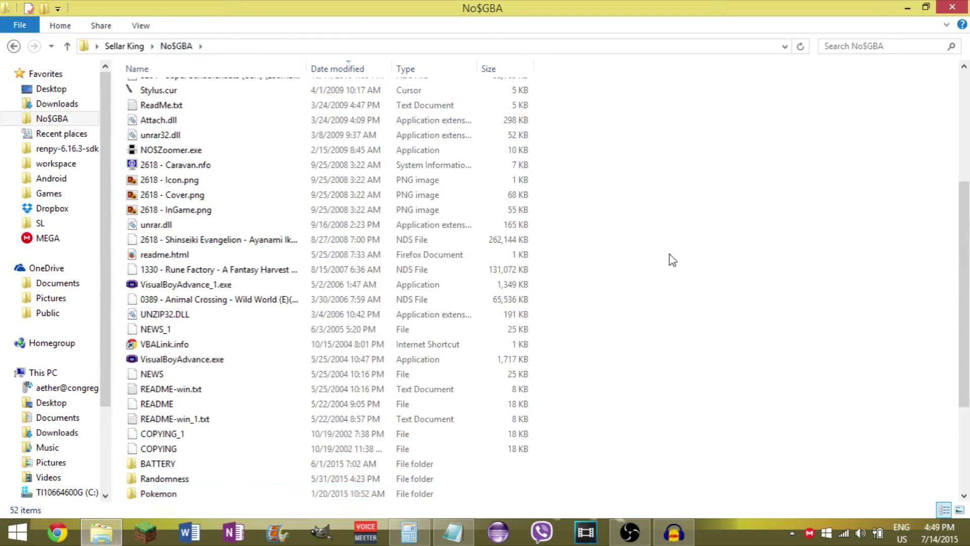
scroll(672, 260, "up", 5)
scroll(570, 202, "down", 8)
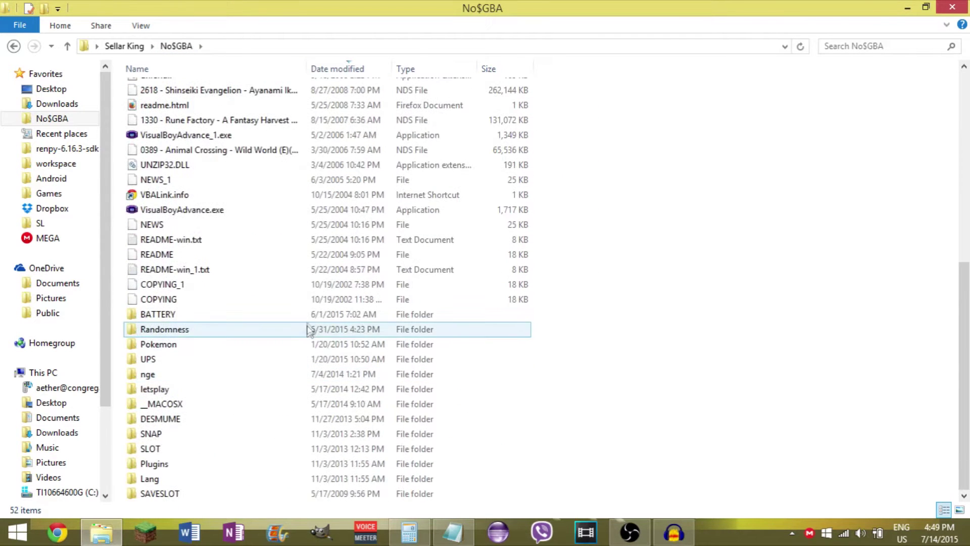
double_click(309, 314)
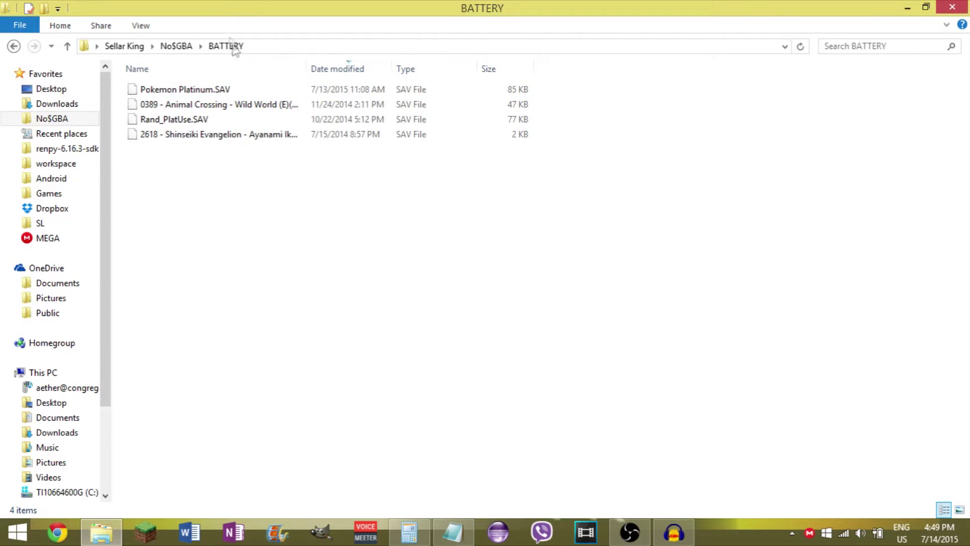
left_click(191, 102)
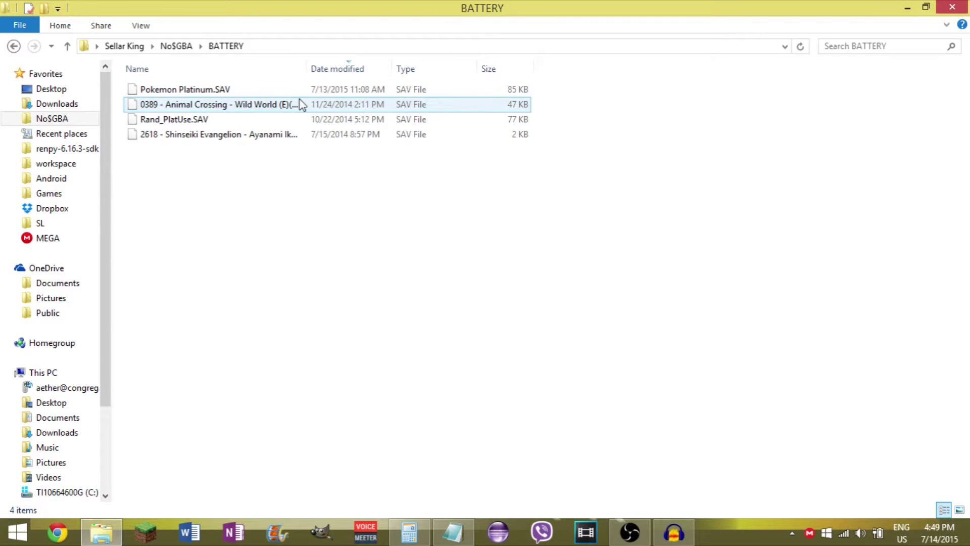
Step: Launch VisualBoyAdvance.exe from the No$GBA folder, examine its import and export commands, and close it
left_click(177, 46)
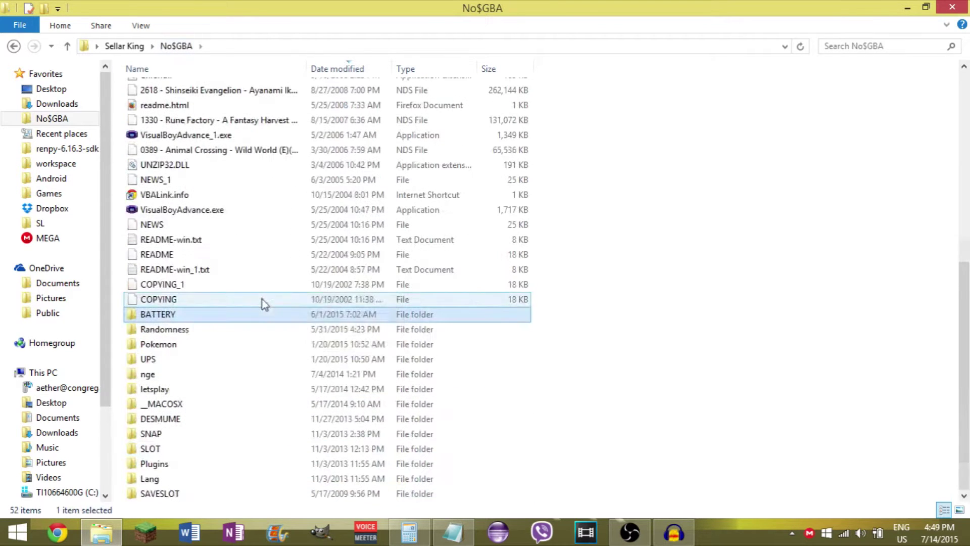
double_click(202, 209)
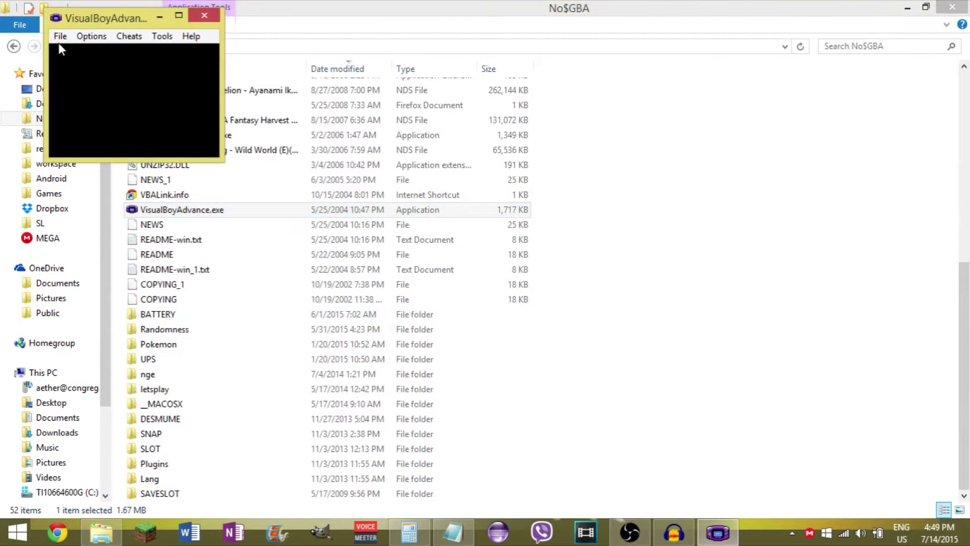
left_click(58, 39)
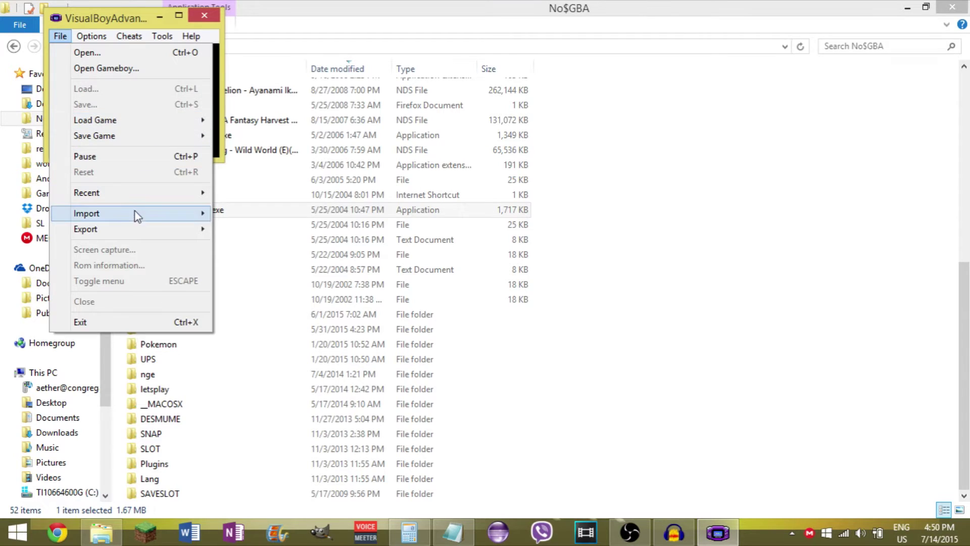
mouse_move(136, 219)
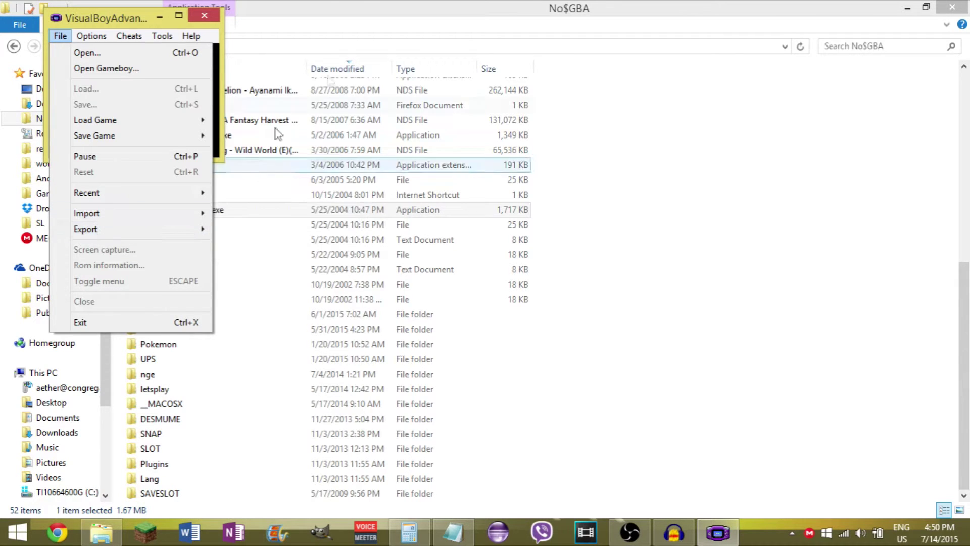
left_click(208, 17)
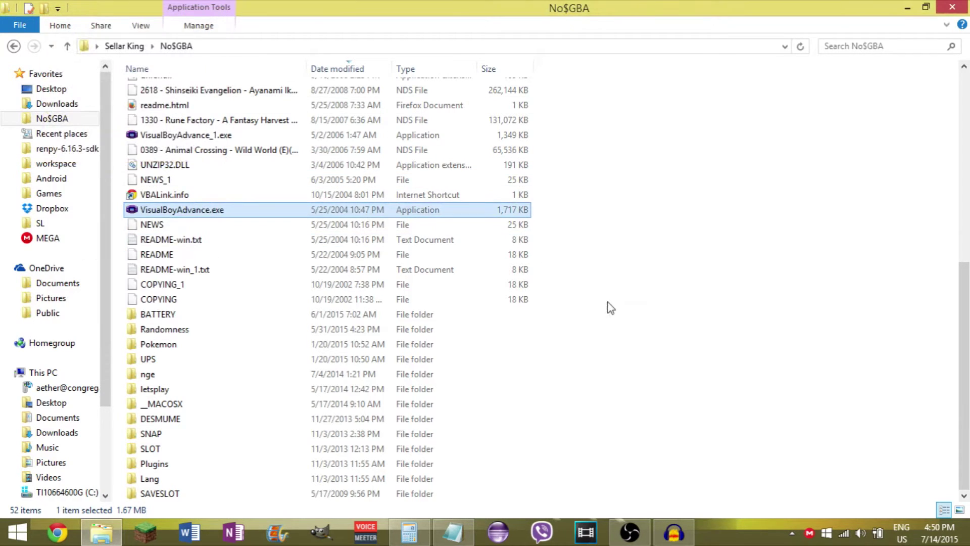
Step: Look through the HACK and Clean folders inside Pokemon for the save files stored beside the ROMs
double_click(192, 344)
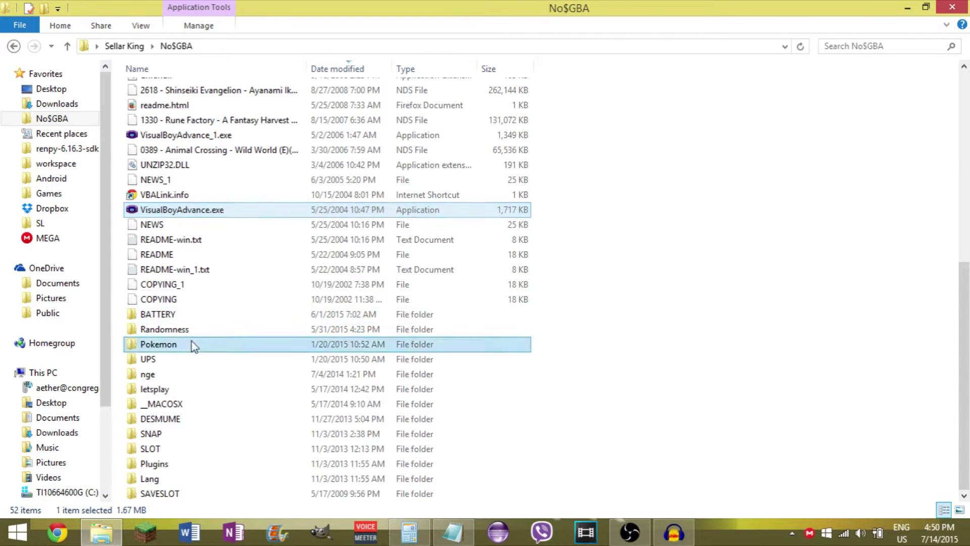
double_click(190, 100)
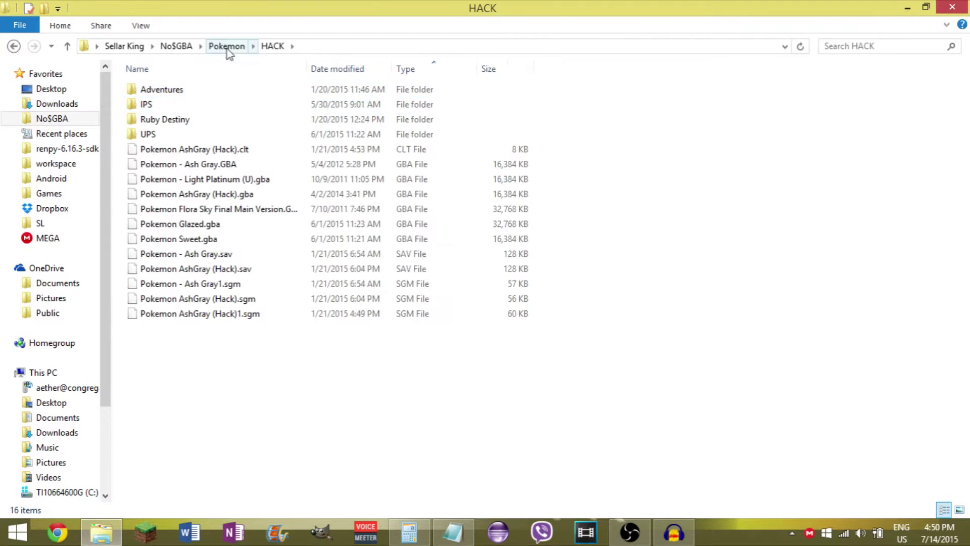
left_click(226, 46)
double_click(205, 95)
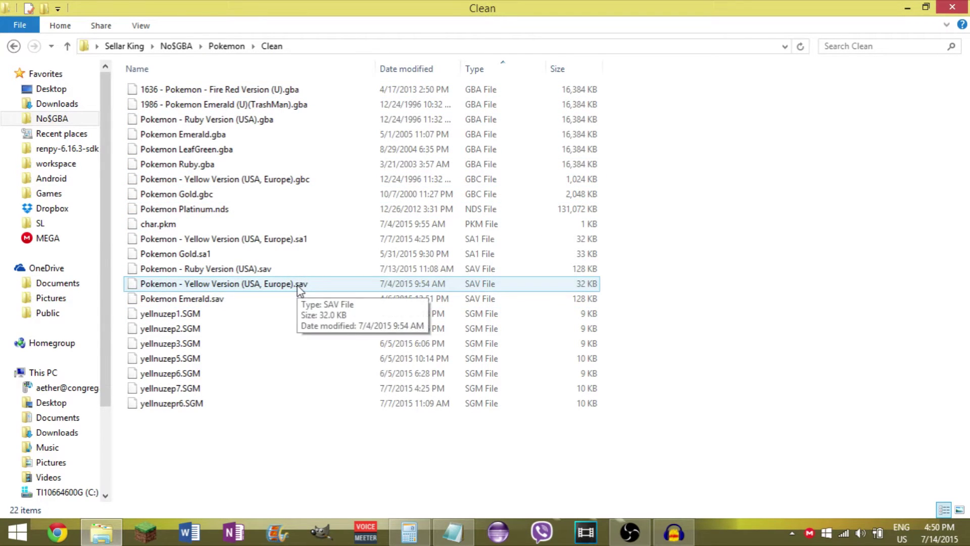
Step: Go back to the No$GBA folder and open its DESMUME subfolder
left_click(227, 46)
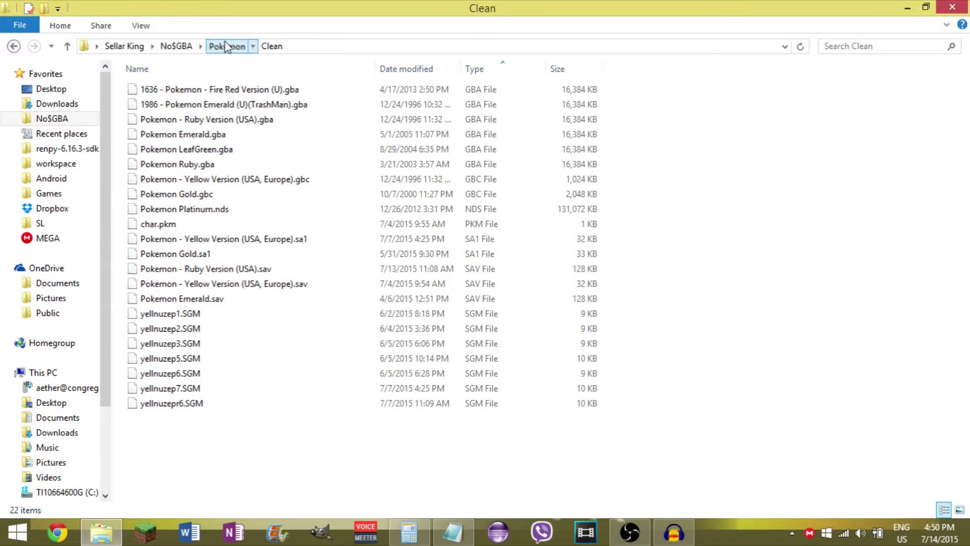
left_click(182, 46)
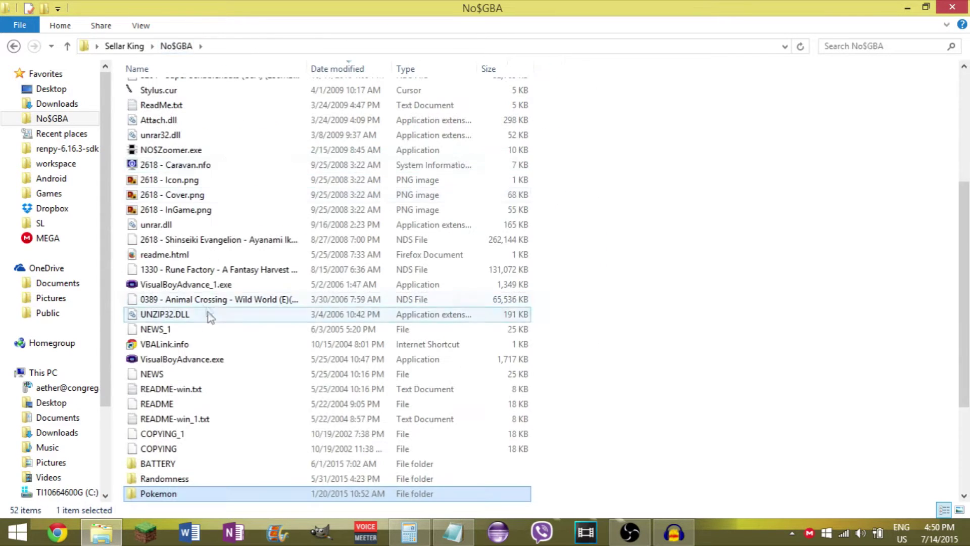
scroll(205, 354, "up", 8)
scroll(212, 329, "down", 3)
scroll(211, 329, "down", 6)
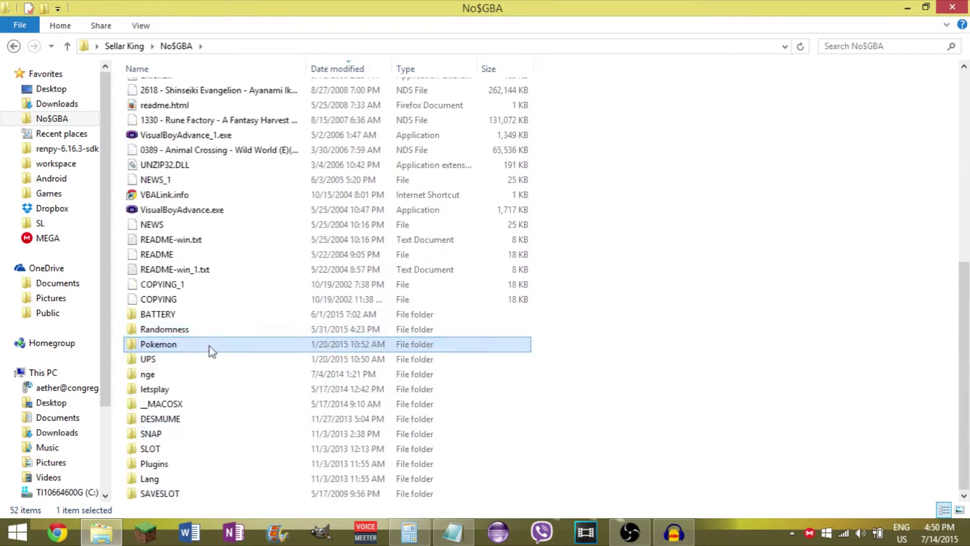
double_click(197, 419)
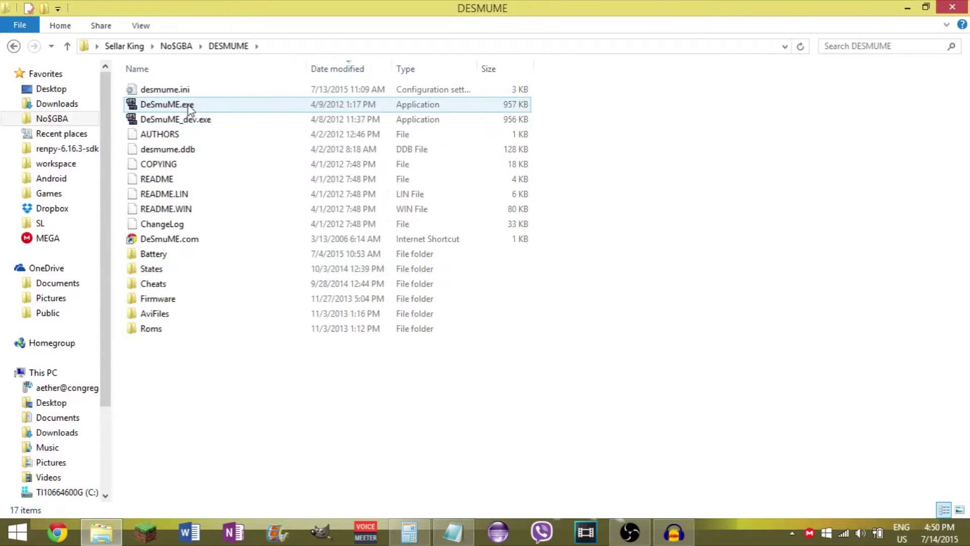
Step: Examine DeSmuME's backup memory export command, close the emulator, and open its Battery folder to view the saves
double_click(196, 103)
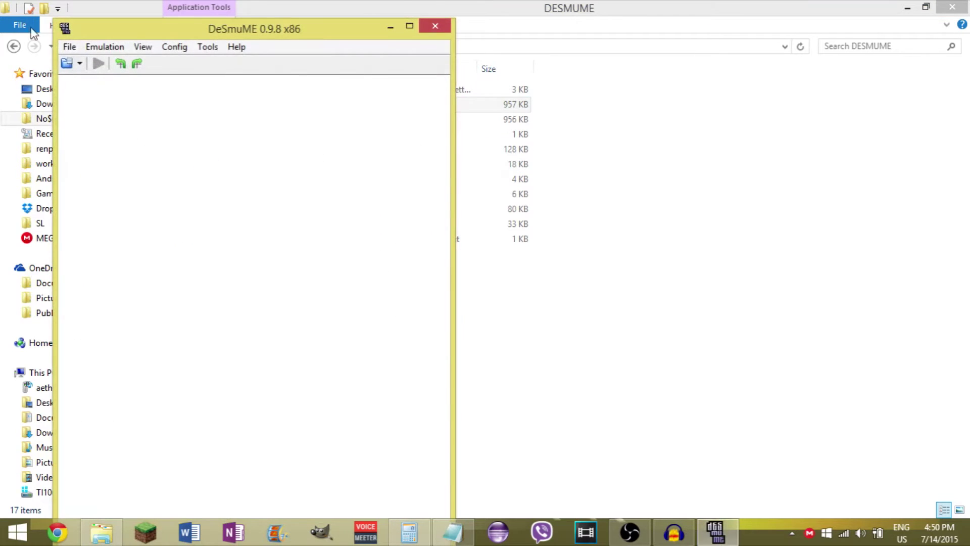
left_click(70, 46)
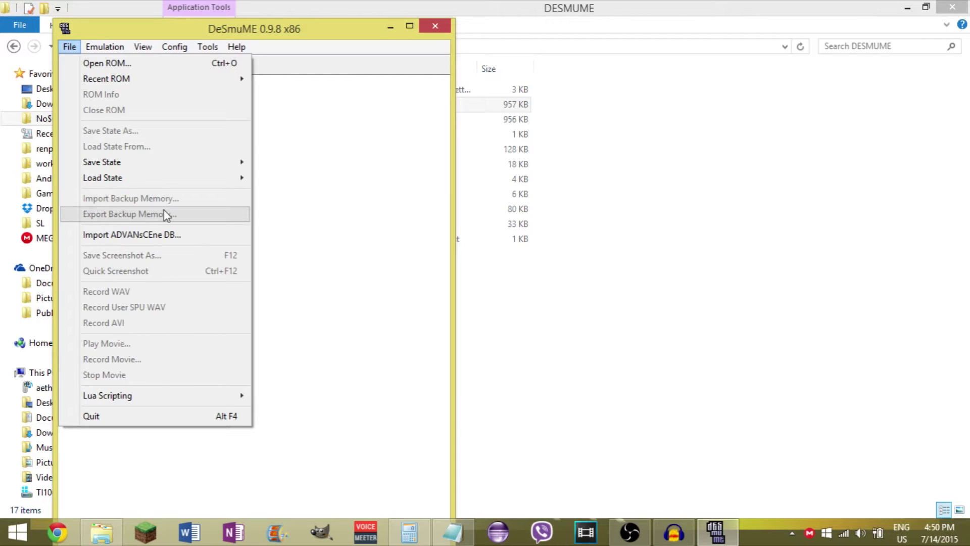
left_click(434, 26)
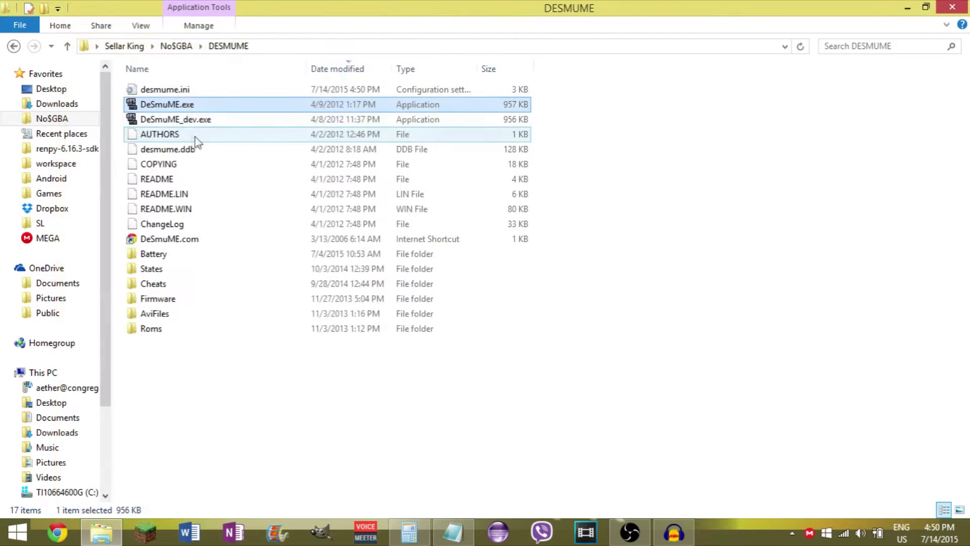
double_click(179, 253)
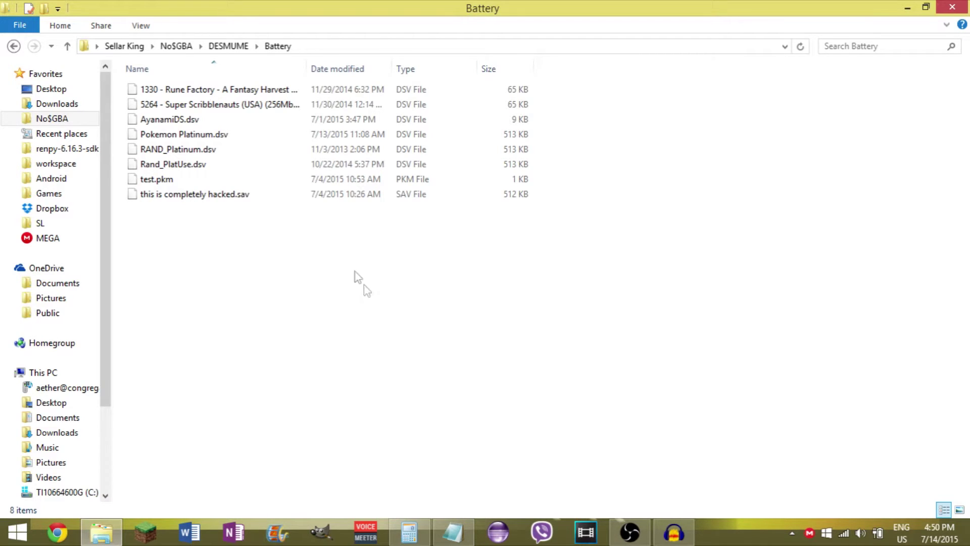
Step: Launch Pokemon Editor Legacy.exe from the Games folder and start opening a save file
left_click(50, 197)
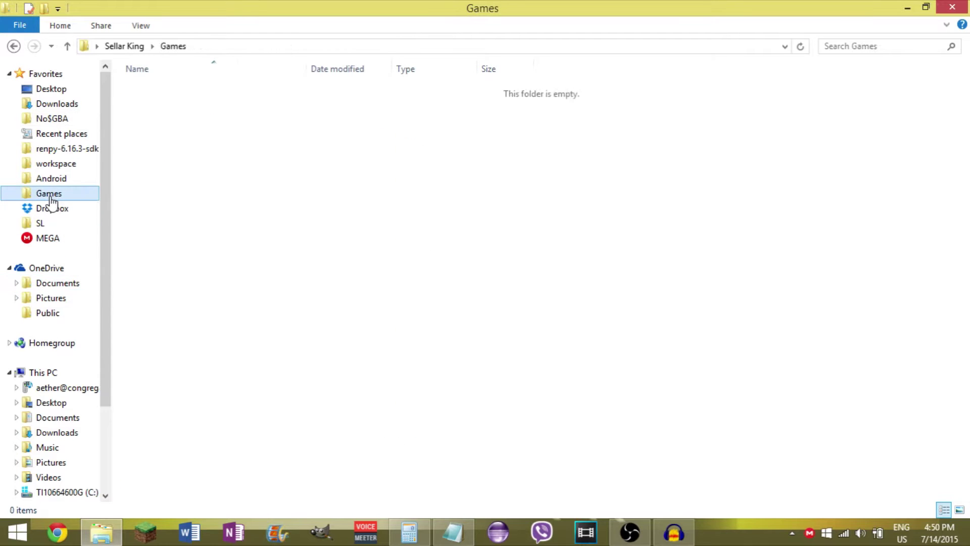
scroll(539, 339, "down", 14)
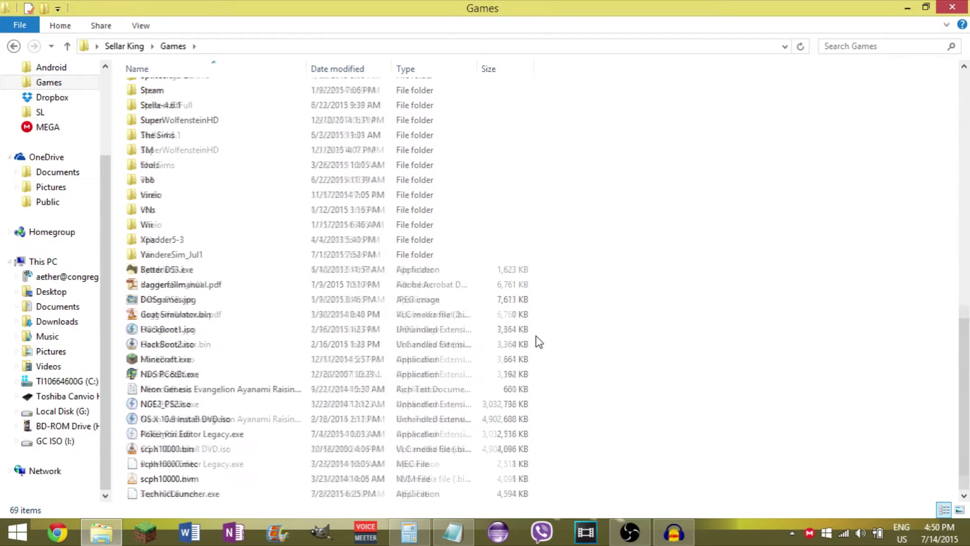
double_click(211, 436)
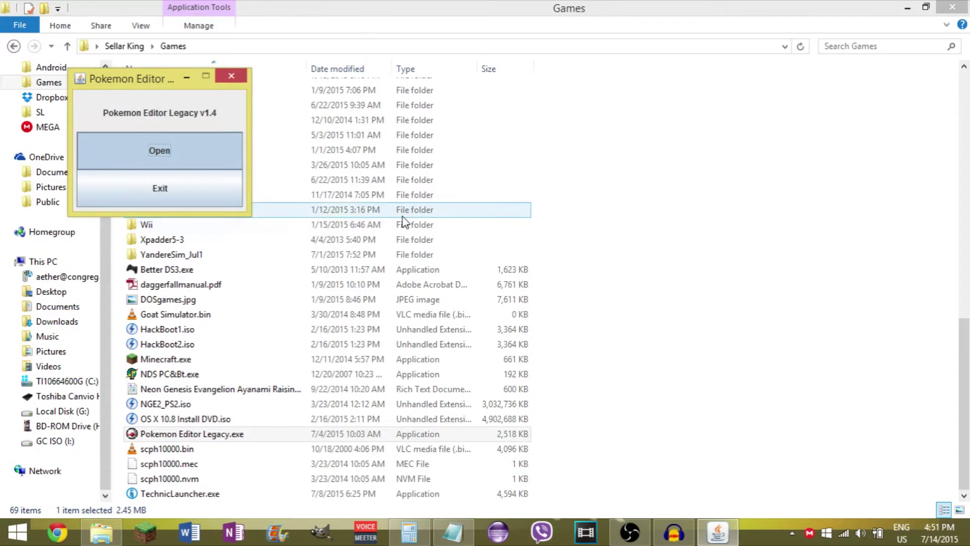
key("Return")
Step: Browse to the No$GBA folder in the editor's file chooser
left_click(264, 52)
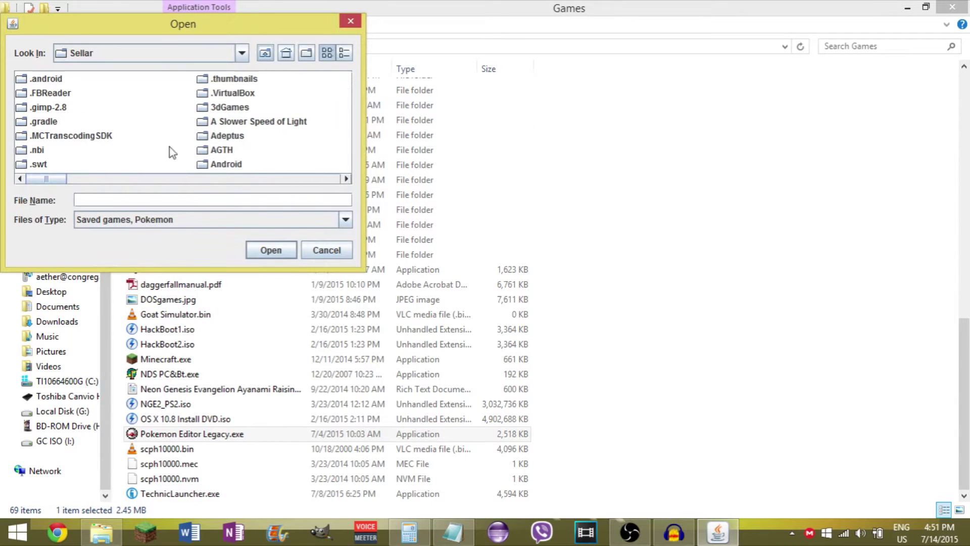
left_click(146, 150)
key("n")
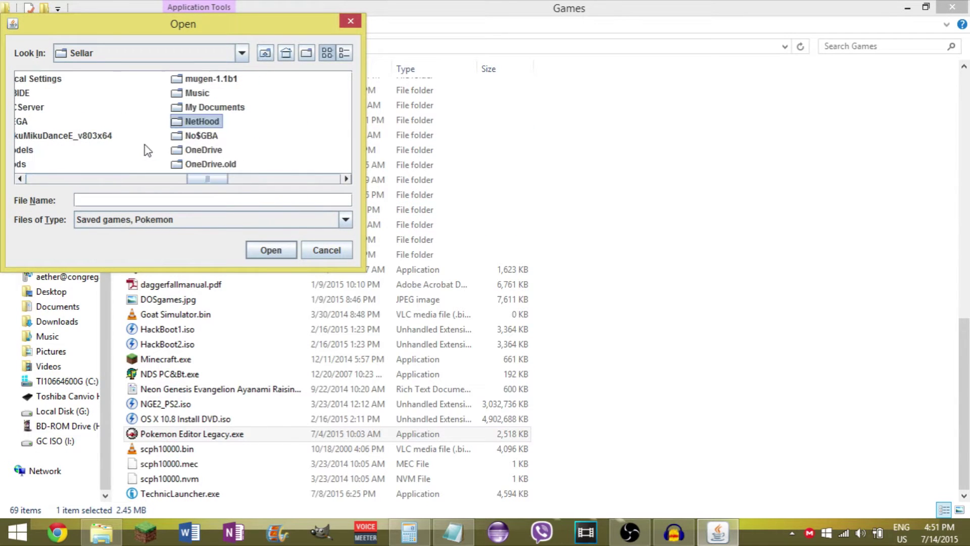
left_click(190, 136)
left_click(204, 150)
left_click(205, 136)
left_click_drag(220, 136, 187, 133)
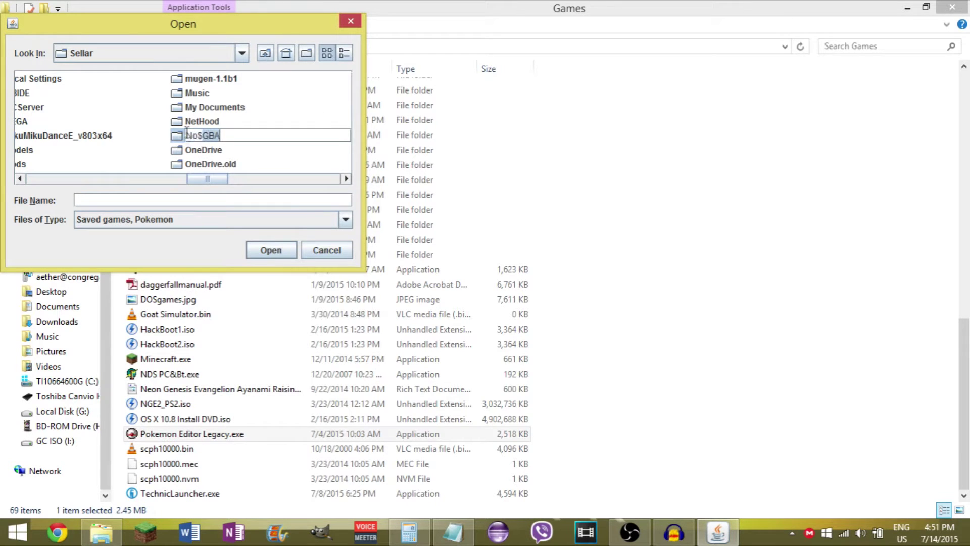
left_click(182, 133)
double_click(180, 133)
double_click(180, 132)
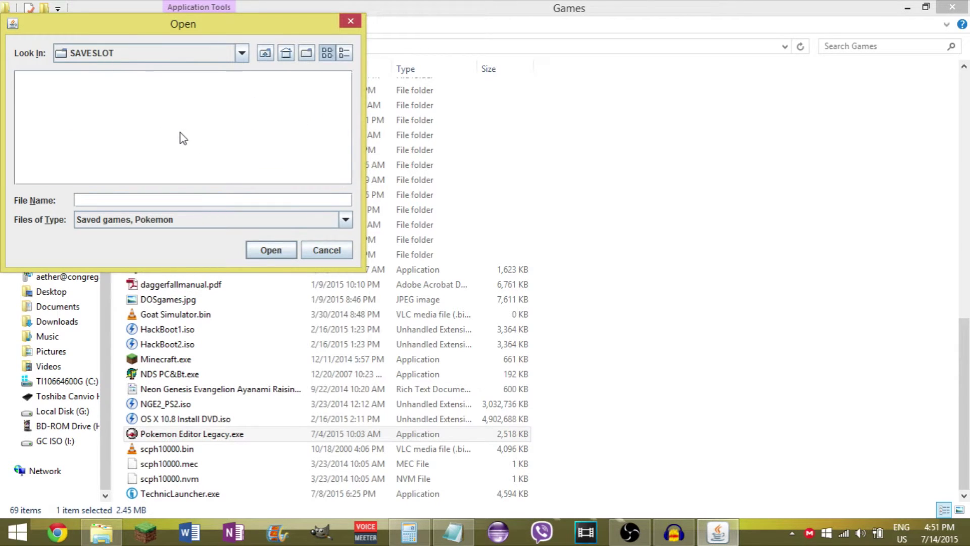
left_click(266, 52)
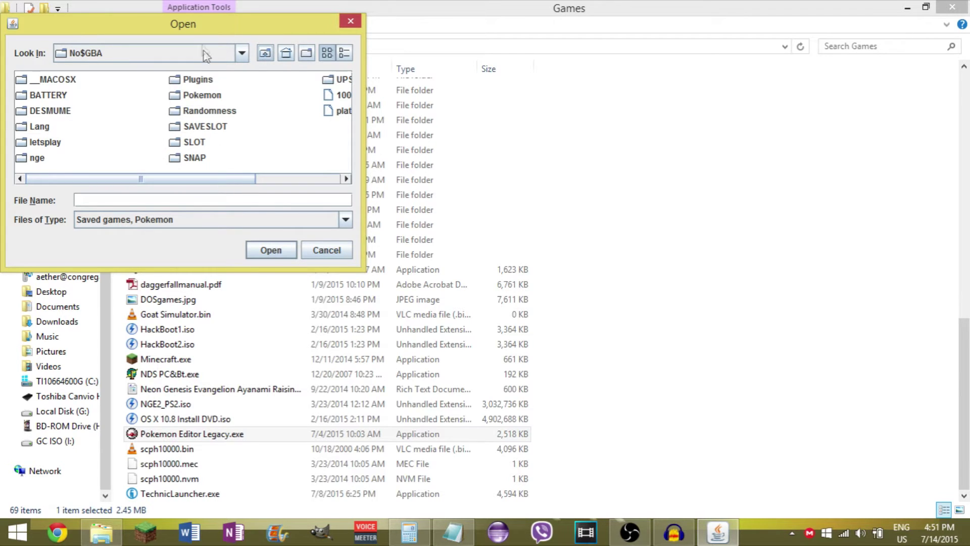
Step: Load "Pokemon - Yellow Version (USA, Europe).sav" from the Pokemon folder's Clean subfolder, with Yellow as the game version
double_click(201, 96)
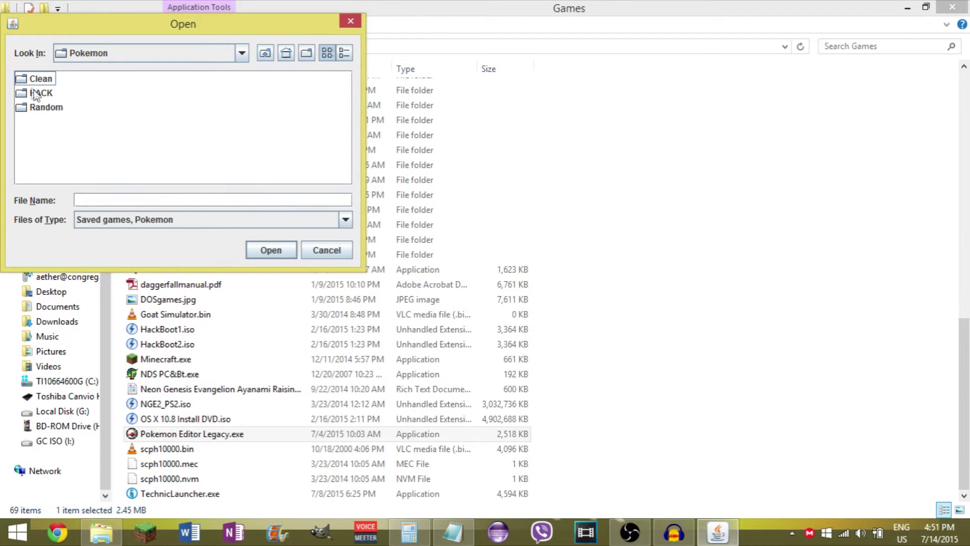
left_click(30, 78)
left_click(271, 250)
left_click(124, 111)
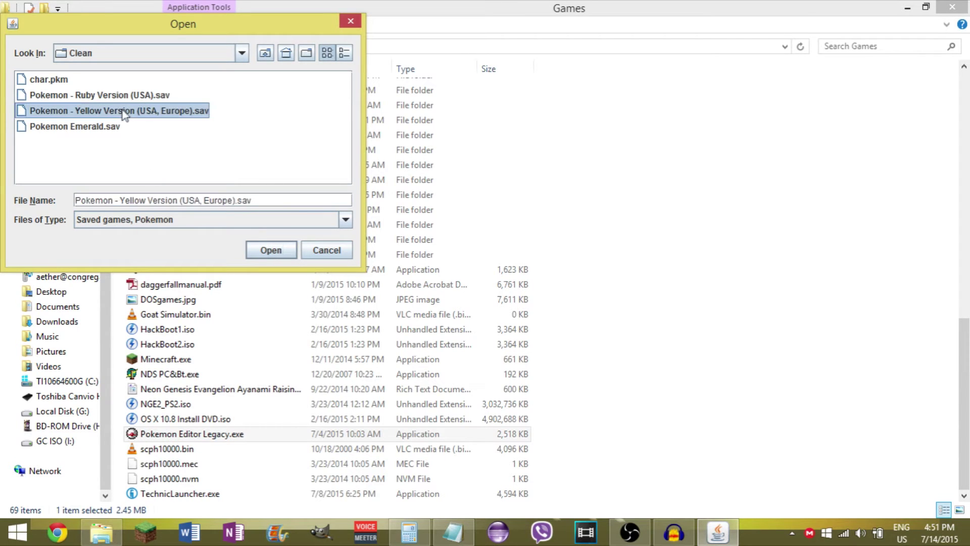
left_click(286, 257)
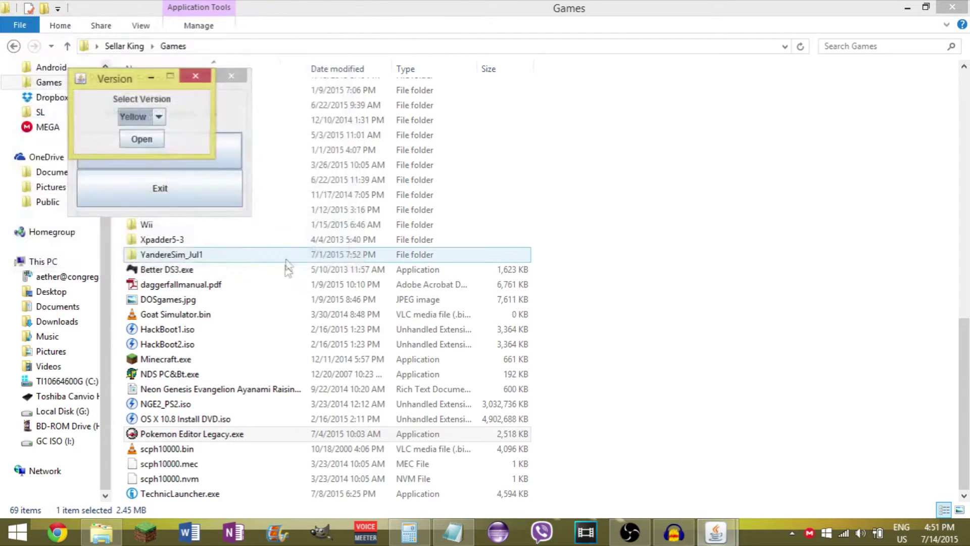
left_click(151, 141)
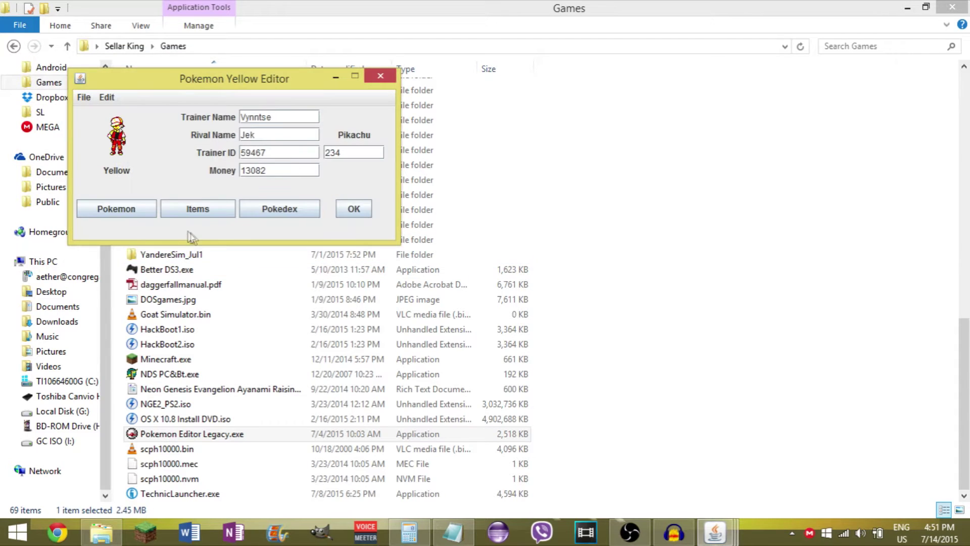
Step: Open the level 21 party Pokemon Lempl for editing from the Pokemon Yellow save
left_click(137, 209)
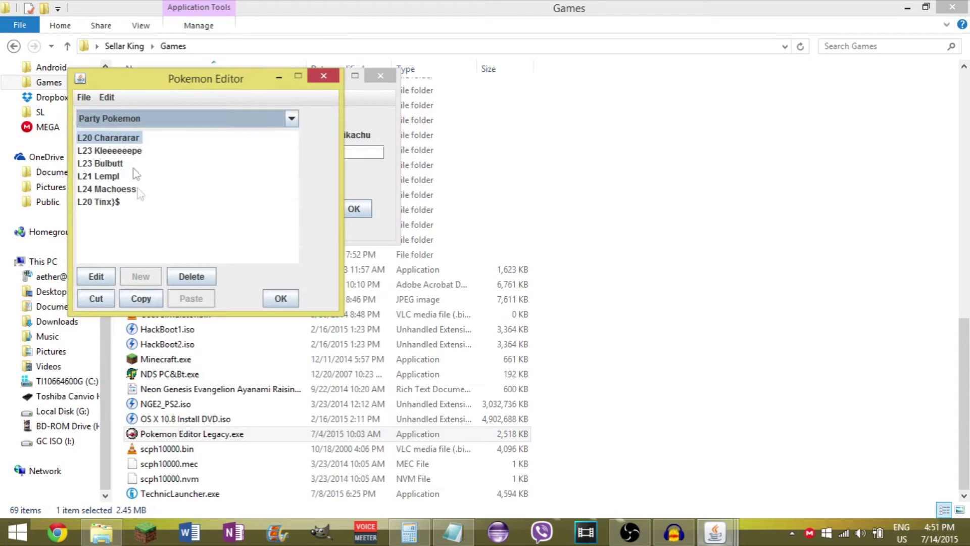
left_click_drag(130, 150, 119, 189)
left_click(117, 202)
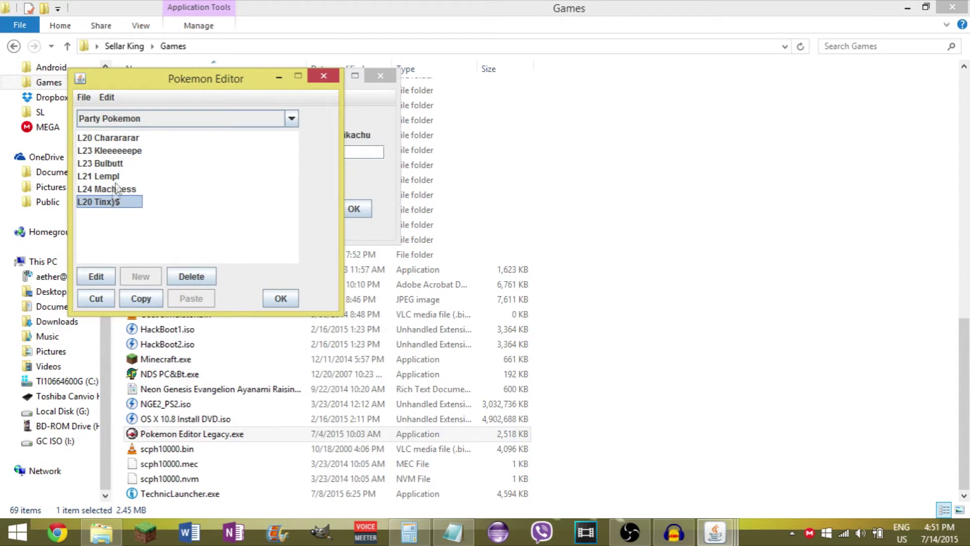
left_click(110, 177)
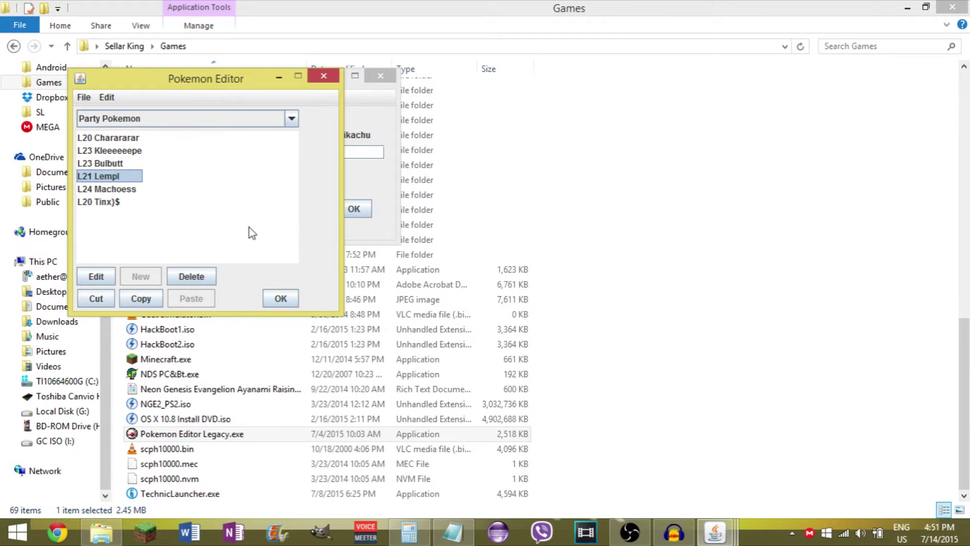
left_click(84, 279)
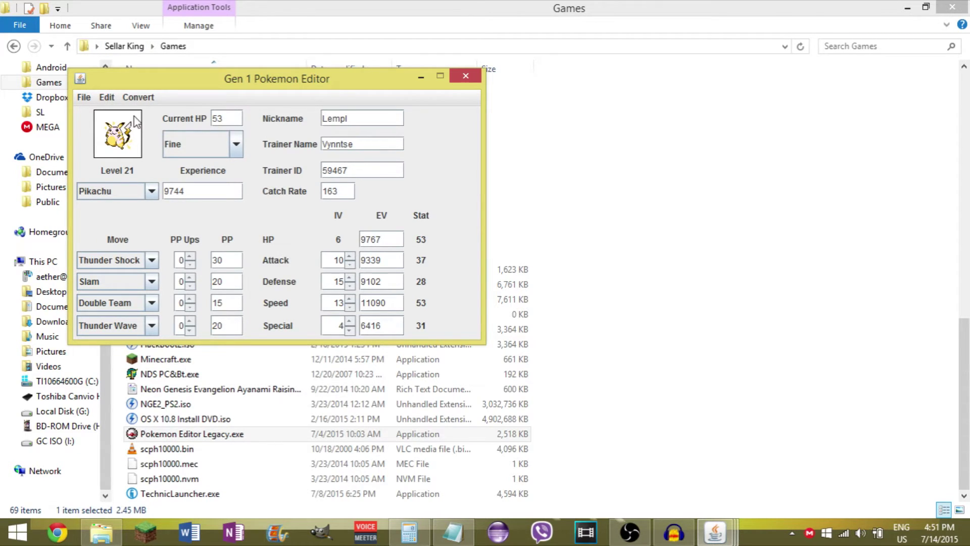
Step: Convert Lempl to the Gen 3 Pokemon format, keeping its status set to Fine
left_click(142, 101)
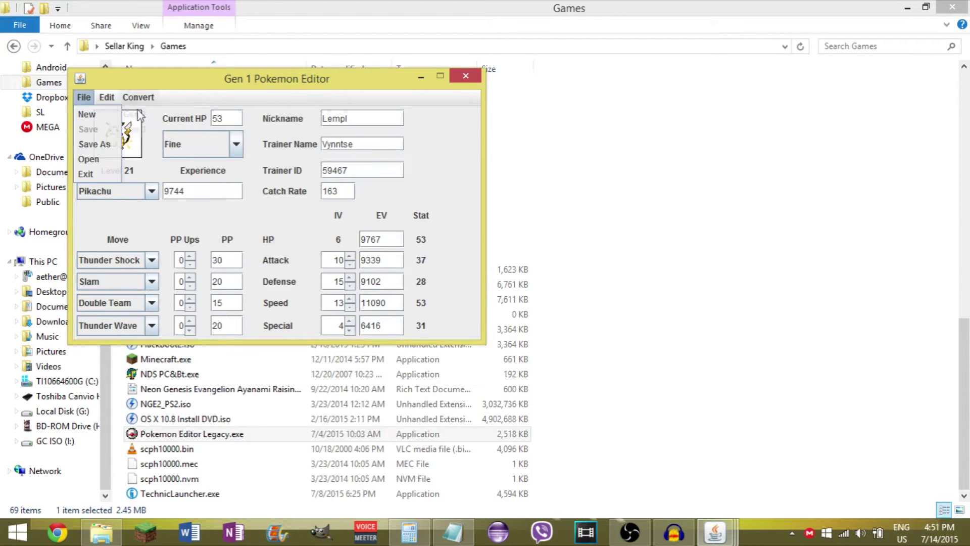
left_click(148, 126)
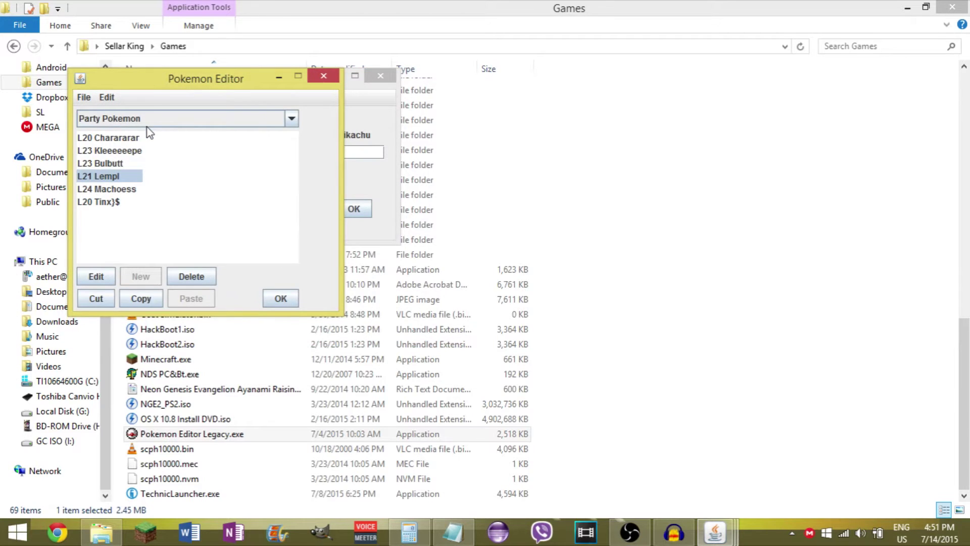
left_click(297, 151)
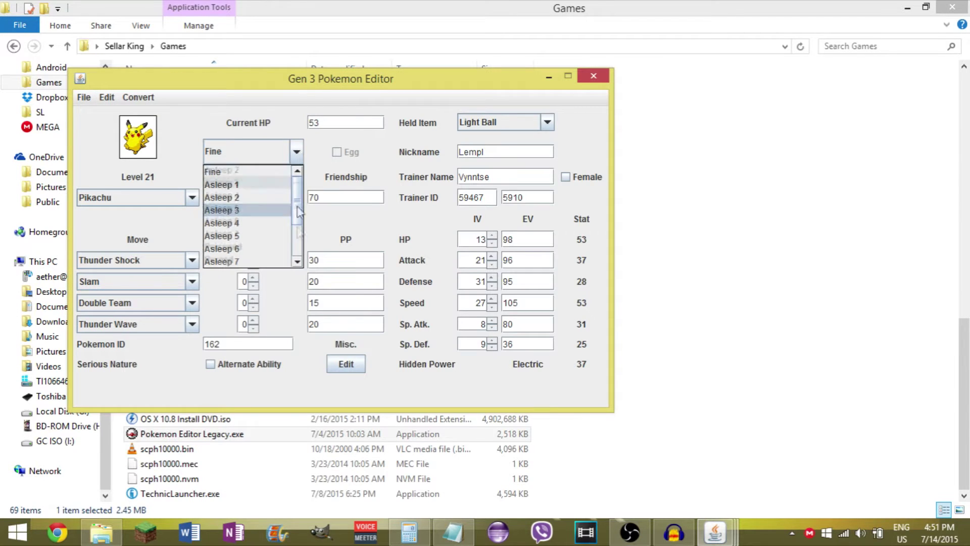
left_click_drag(298, 212, 285, 131)
left_click(195, 98)
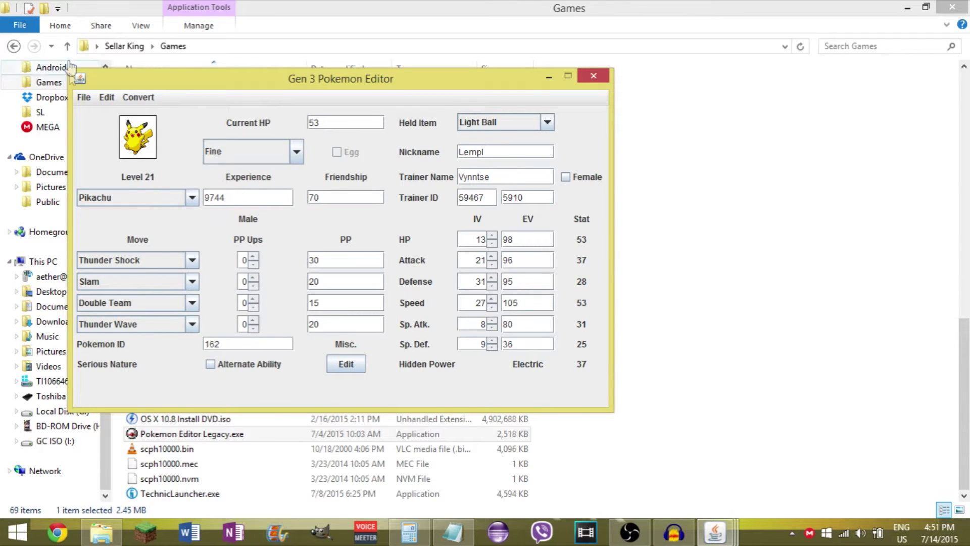
Step: Save the converted Pikachu in the Documents folder as a Gen 3 Pokemon file named lempl
left_click(84, 97)
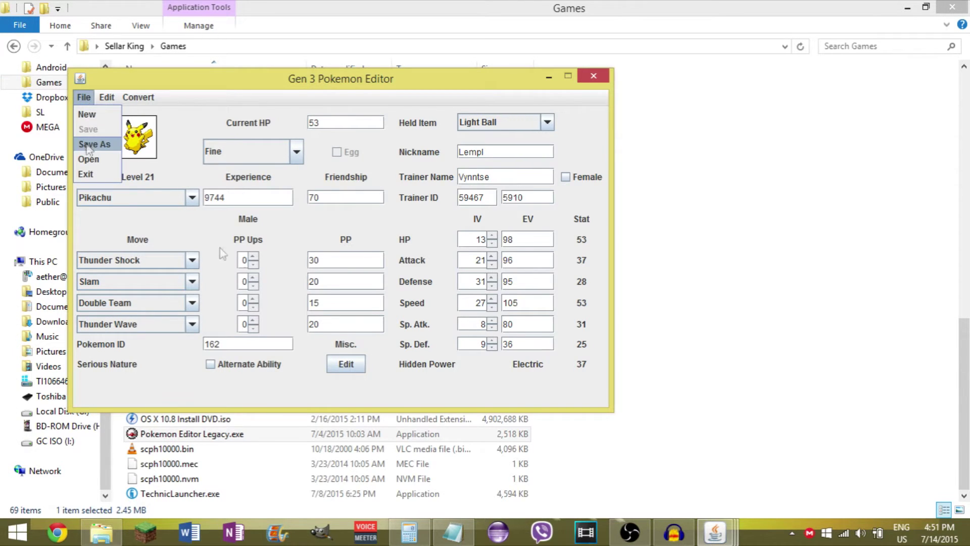
left_click(91, 144)
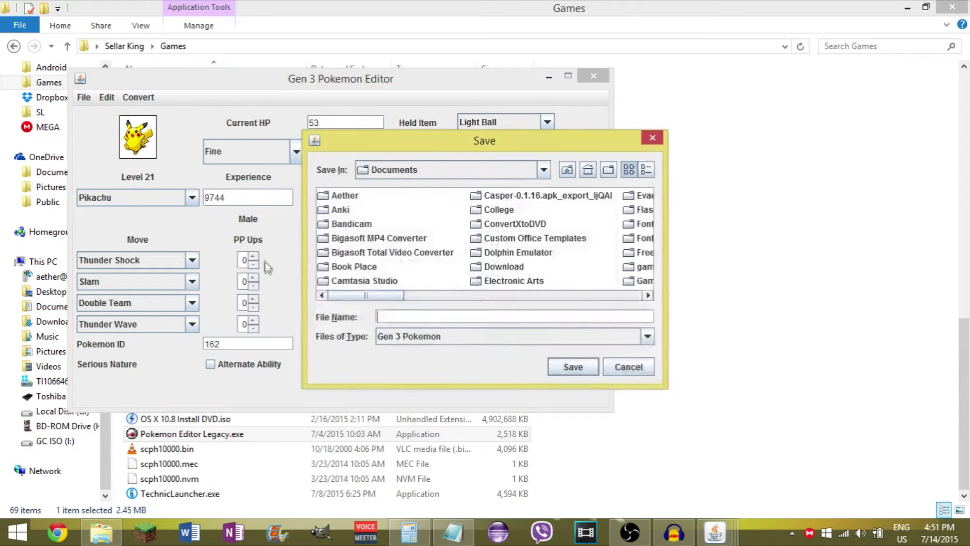
left_click(486, 335)
left_click(485, 335)
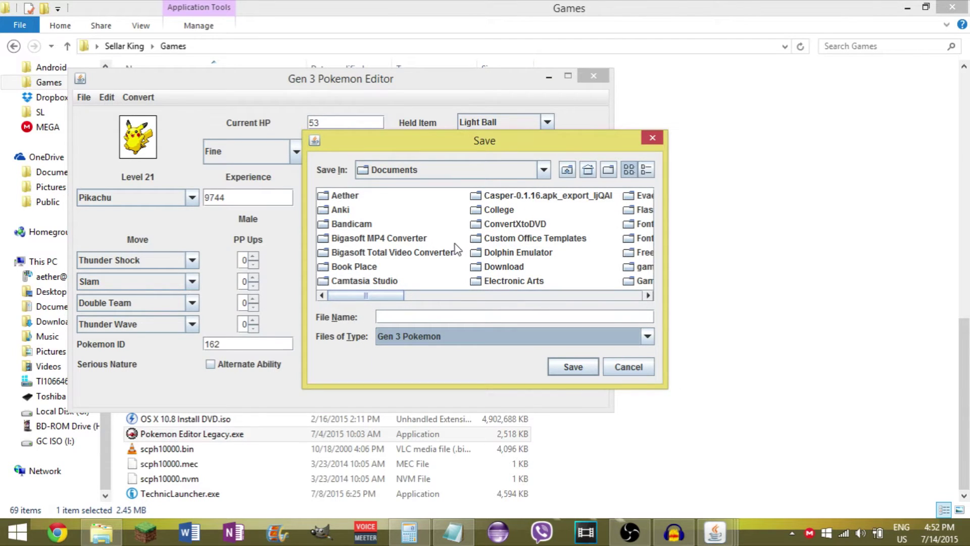
left_click(463, 318)
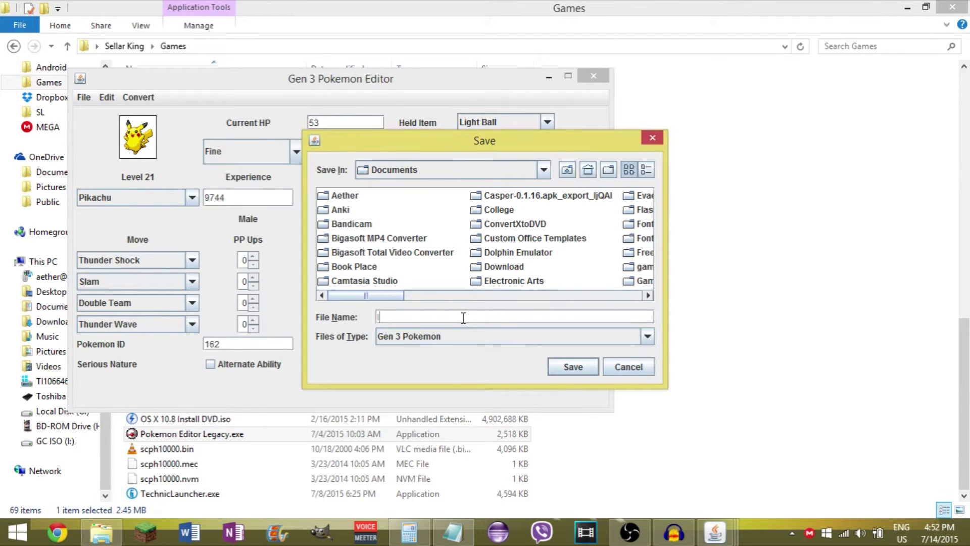
left_click(572, 366)
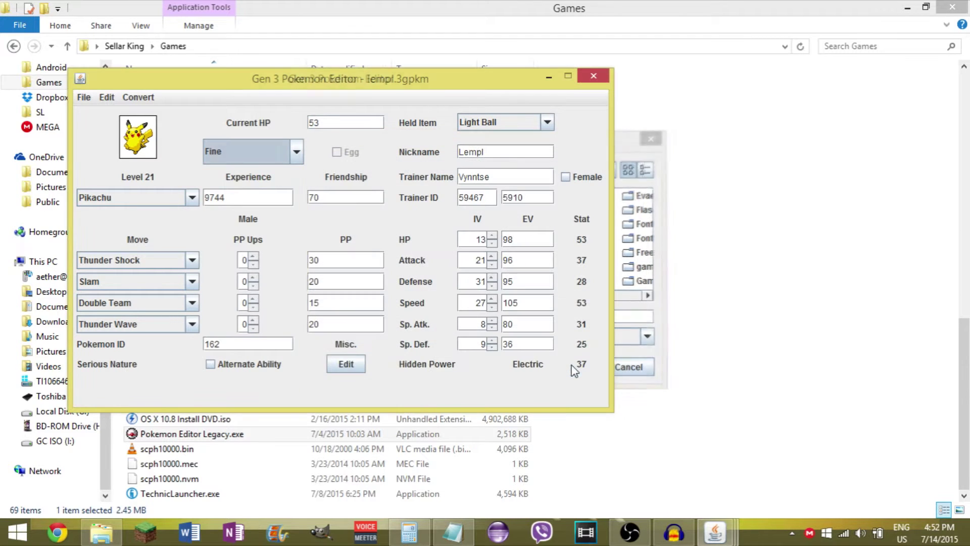
Step: Close the Pokemon, party and save editors, dismiss the error log, and exit Pokemon Editor Legacy
left_click(582, 77)
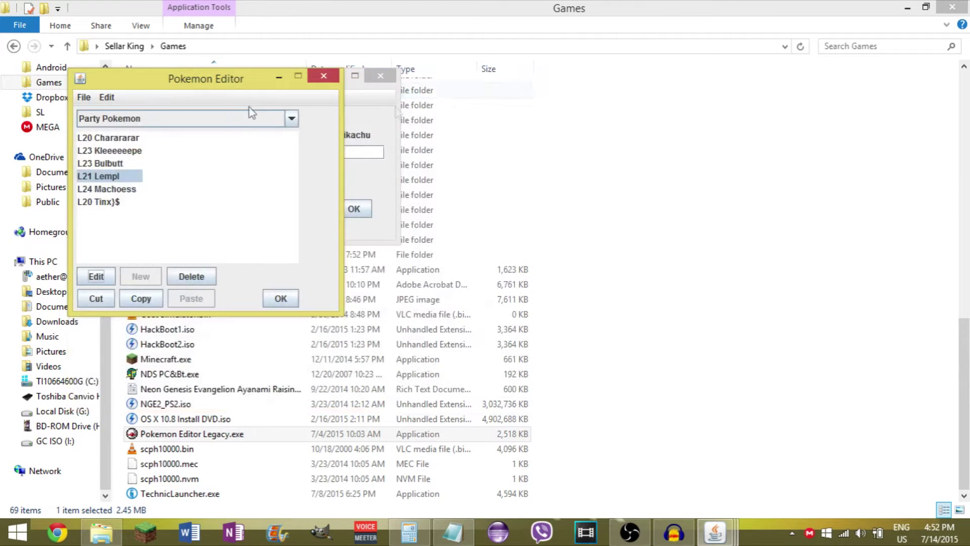
left_click(329, 76)
left_click(374, 77)
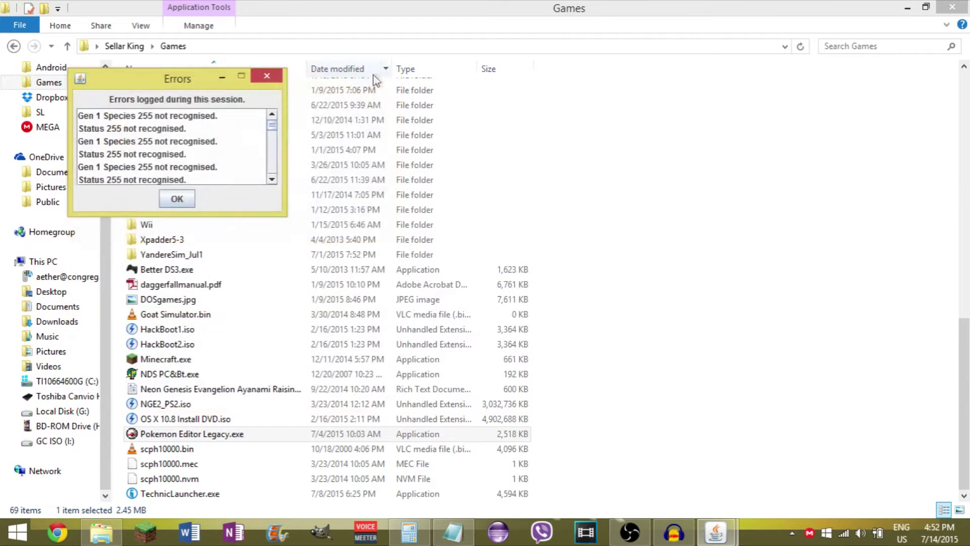
left_click(187, 196)
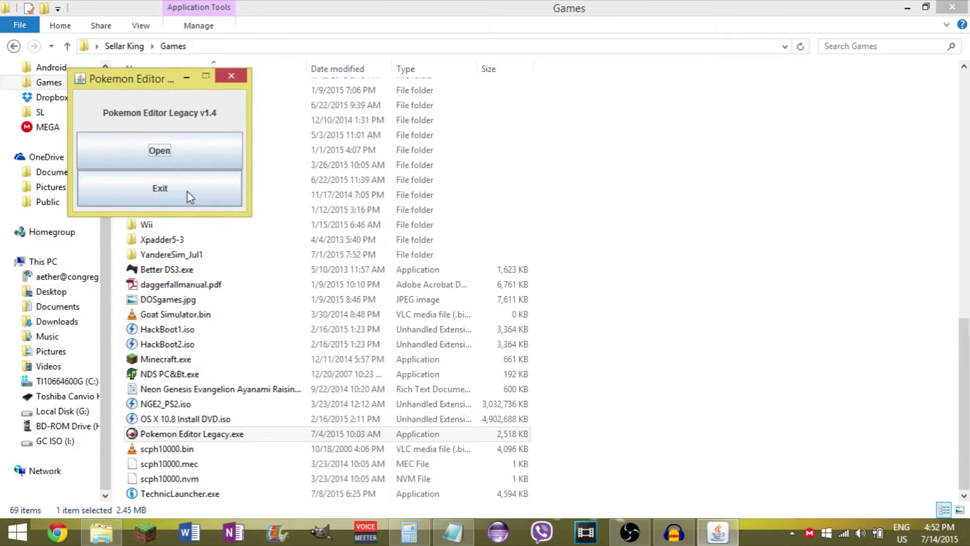
left_click(233, 77)
Step: Open the PokeGen folder in the user's home folder and launch PokeGen.exe
left_click(124, 46)
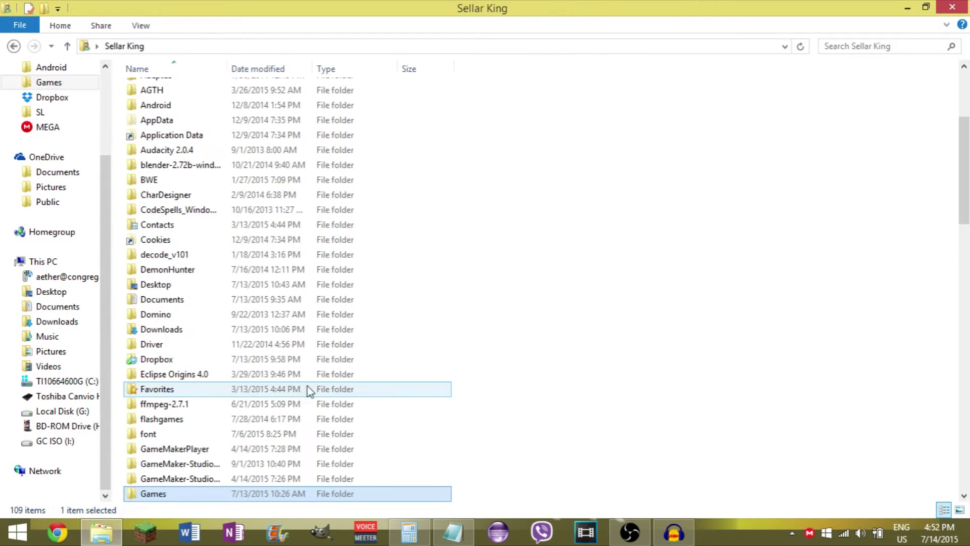
scroll(305, 391, "down", 8)
scroll(308, 389, "down", 2)
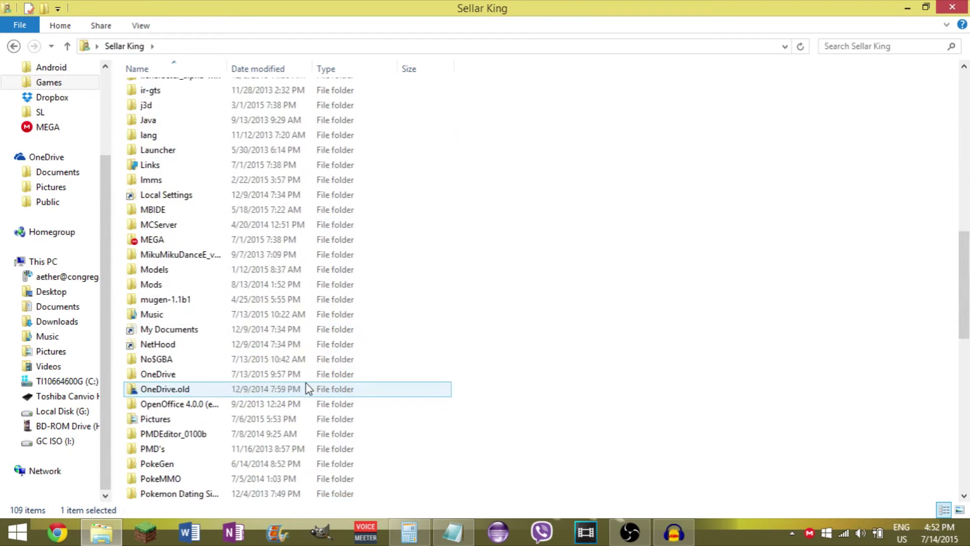
left_click(234, 462)
double_click(223, 465)
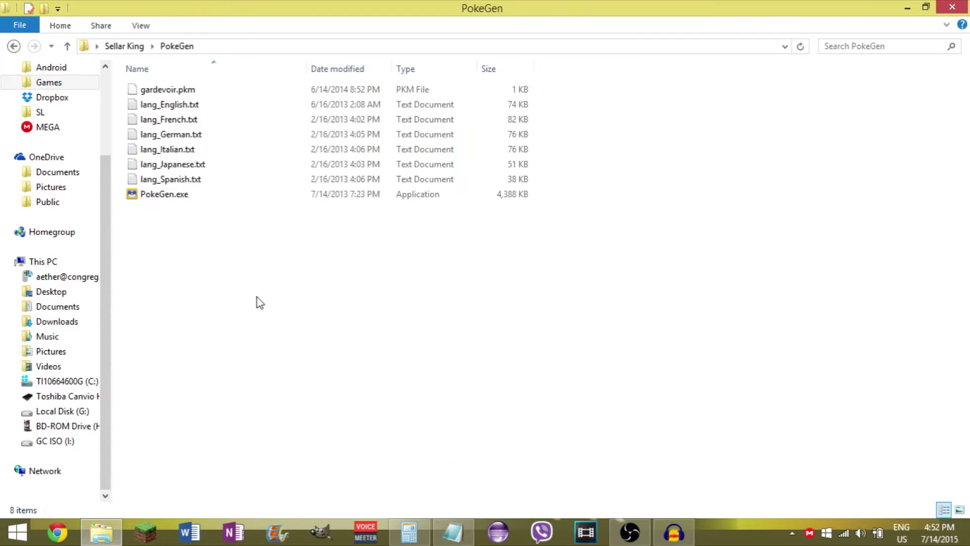
double_click(212, 196)
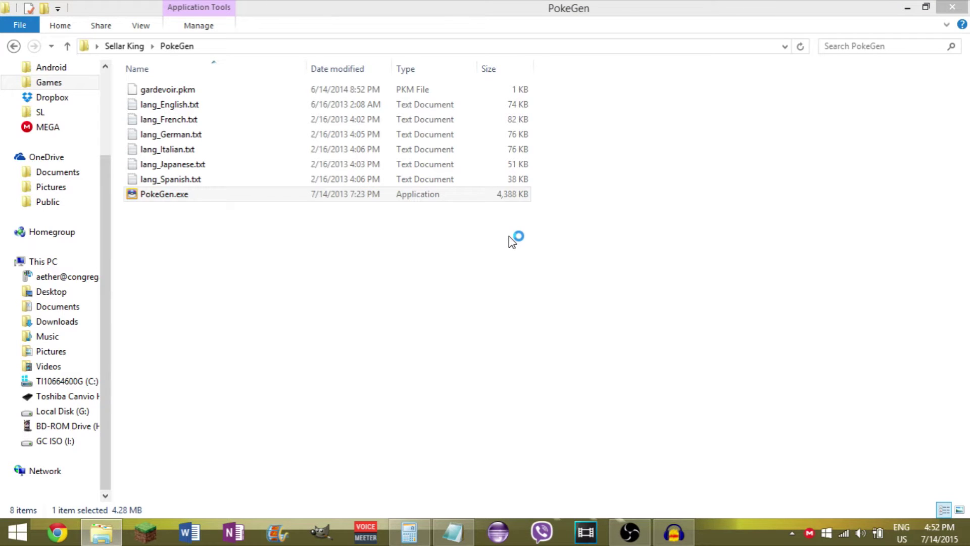
Step: Open "this is completely hacked.sav" from the Battery subfolder of No$GBA's DESMUME folder
left_click(322, 168)
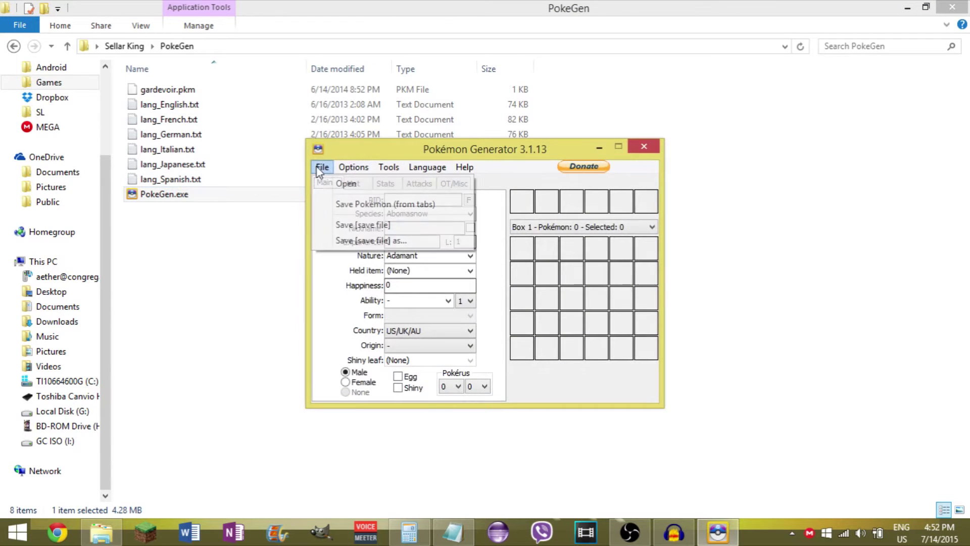
left_click(345, 183)
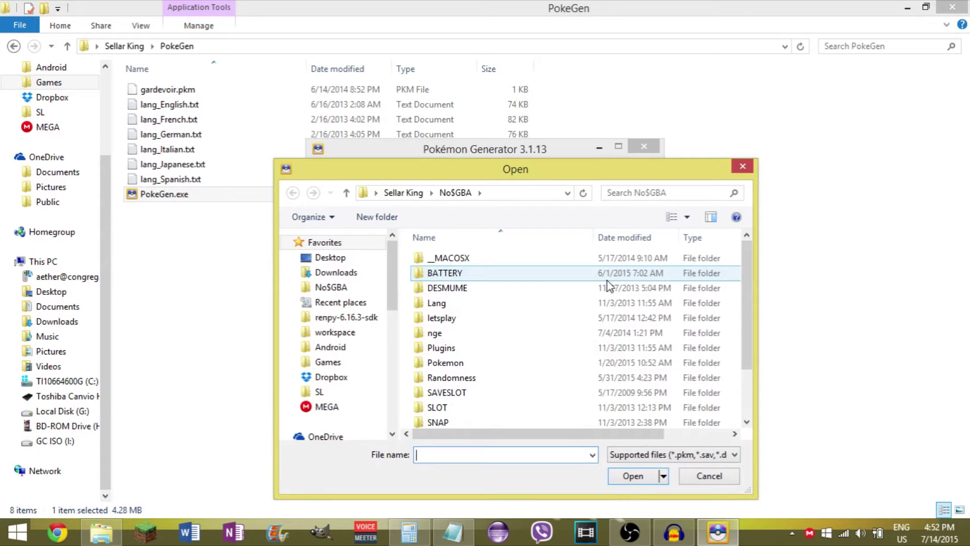
left_click(509, 363)
scroll(510, 359, "down", 2)
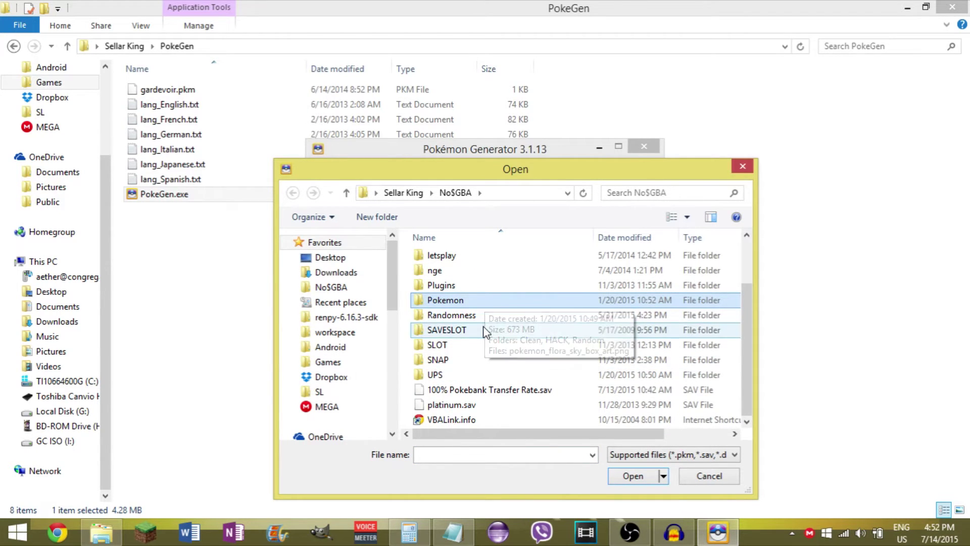
scroll(483, 329, "up", 2)
double_click(468, 289)
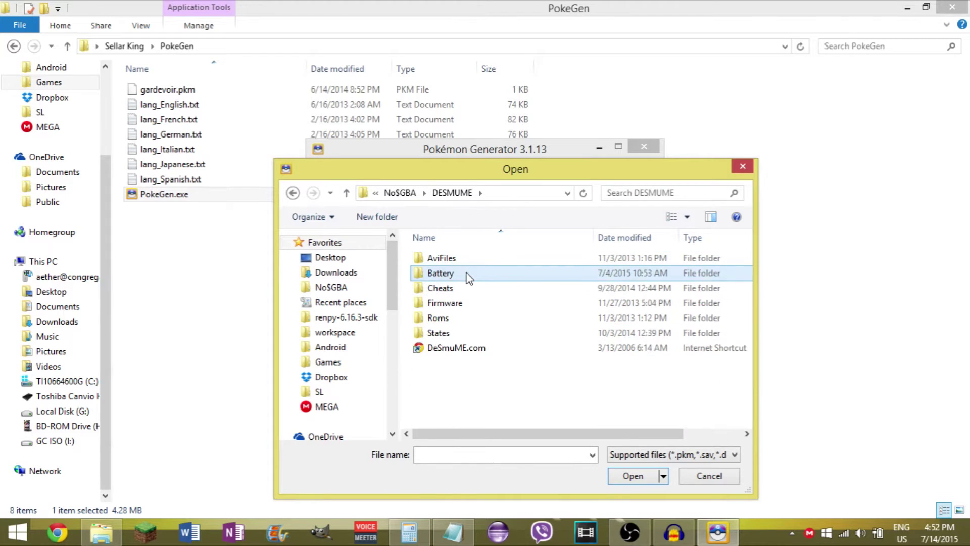
double_click(468, 274)
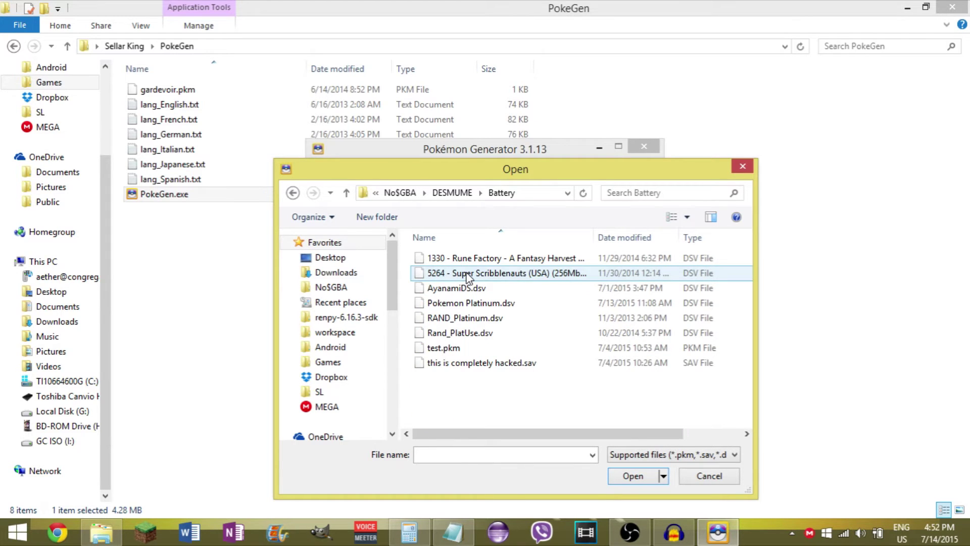
double_click(523, 363)
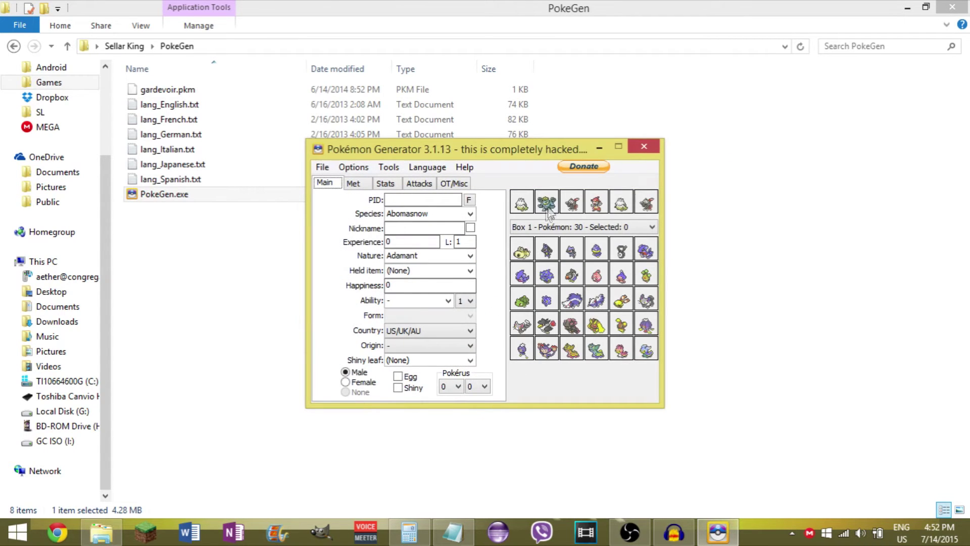
Step: Select three Pokémon in Box 1, then load Lopunny's data from the same box into the editor tabs
left_click(546, 275)
left_click(596, 276, "ctrl")
left_click(621, 300, "ctrl")
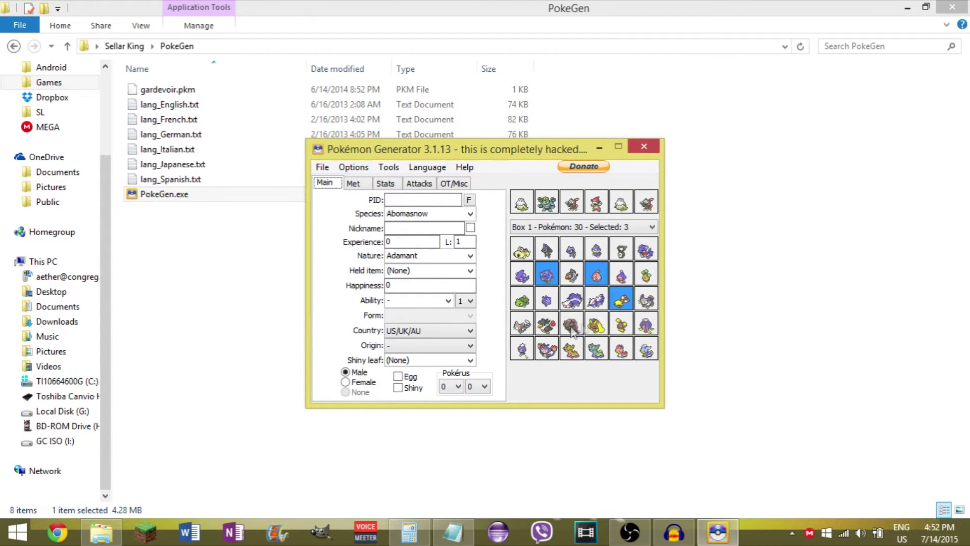
right_click(601, 324)
left_click(612, 327)
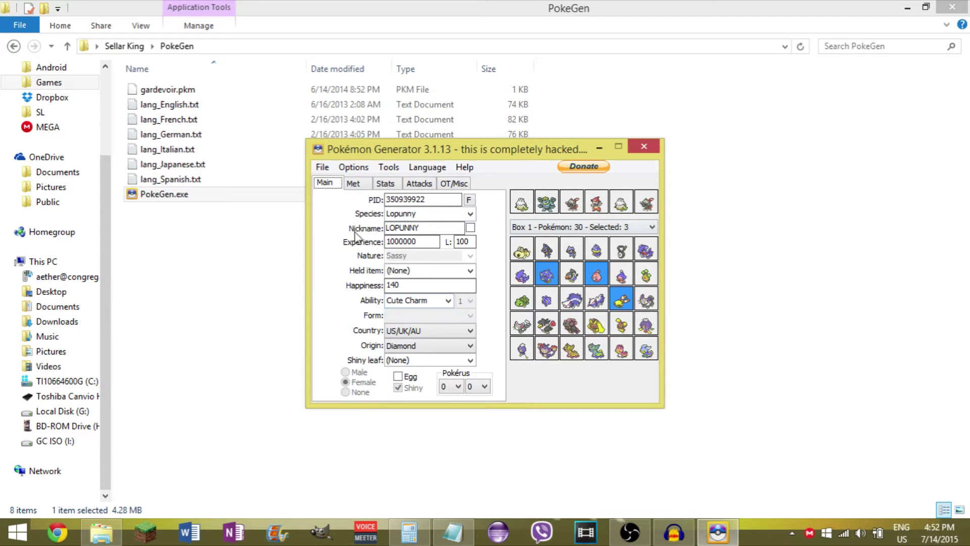
Step: Save Lopunny as a 136-byte (PC) Pokémon file named lop in the Battery folder, then close Pokémon Generator
left_click(332, 168)
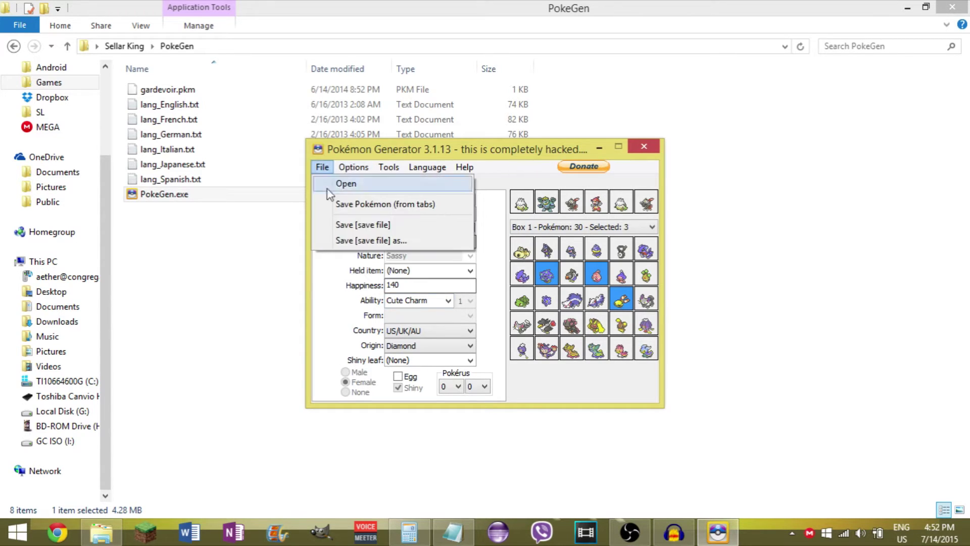
left_click(333, 204)
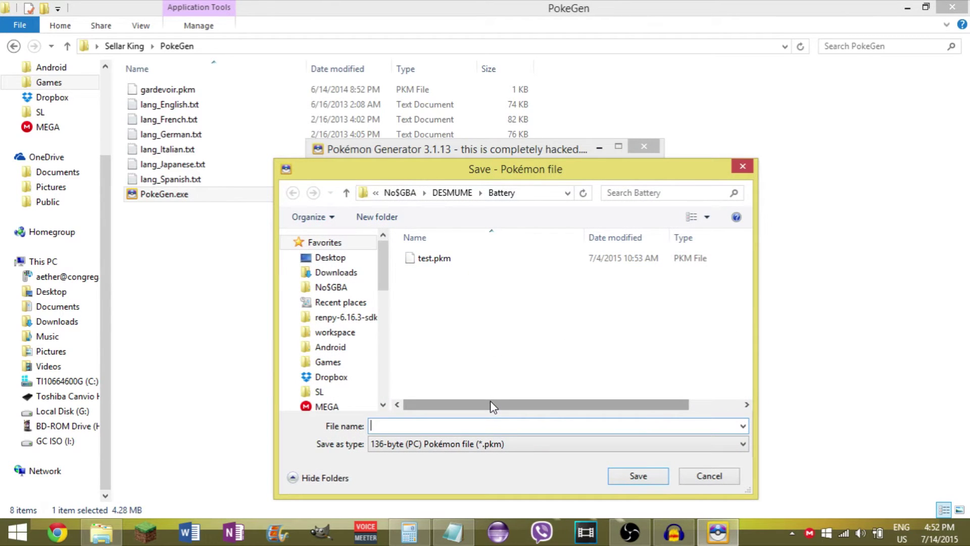
type("lop")
left_click(621, 474)
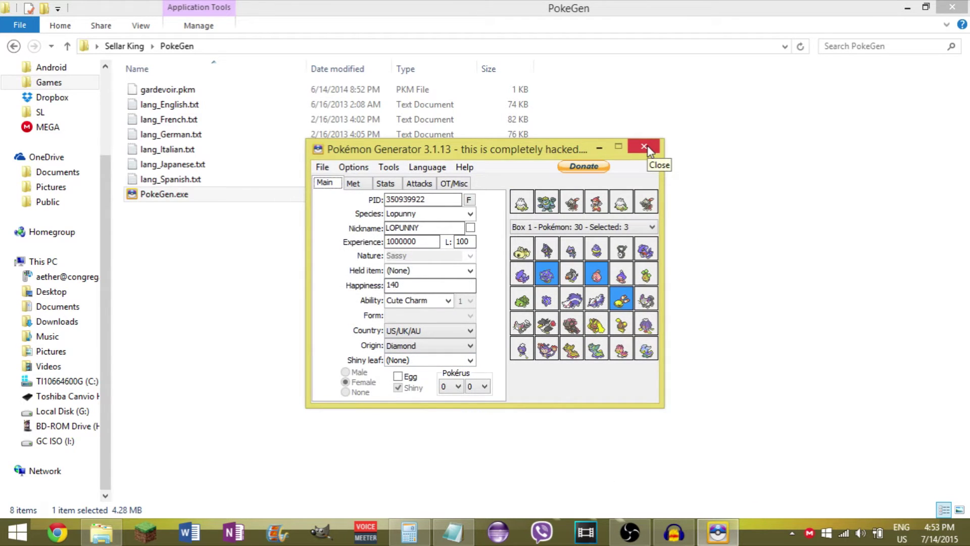
left_click(647, 147)
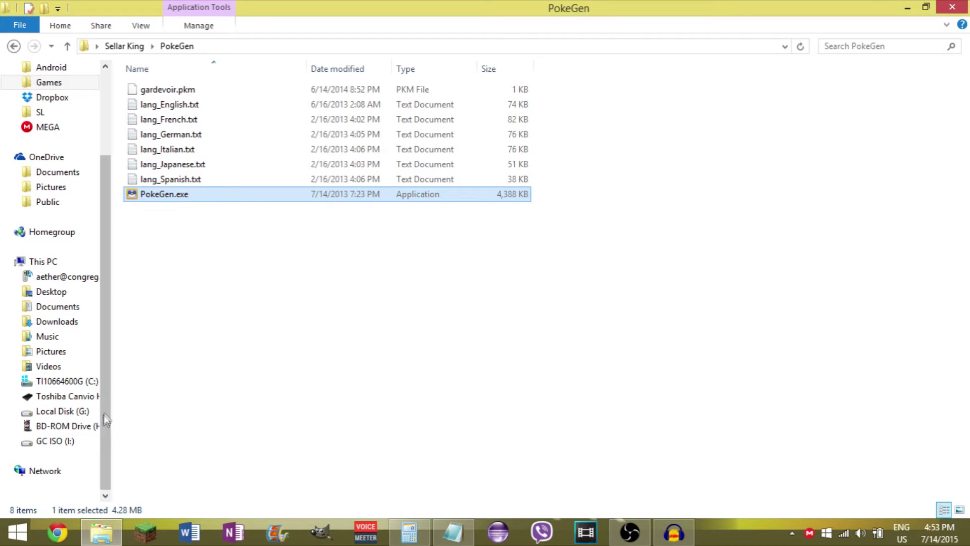
Step: Switch to PKHeX by launching PKHeX.exe from the desktop and bring up its dialog for opening a file
key("super+d")
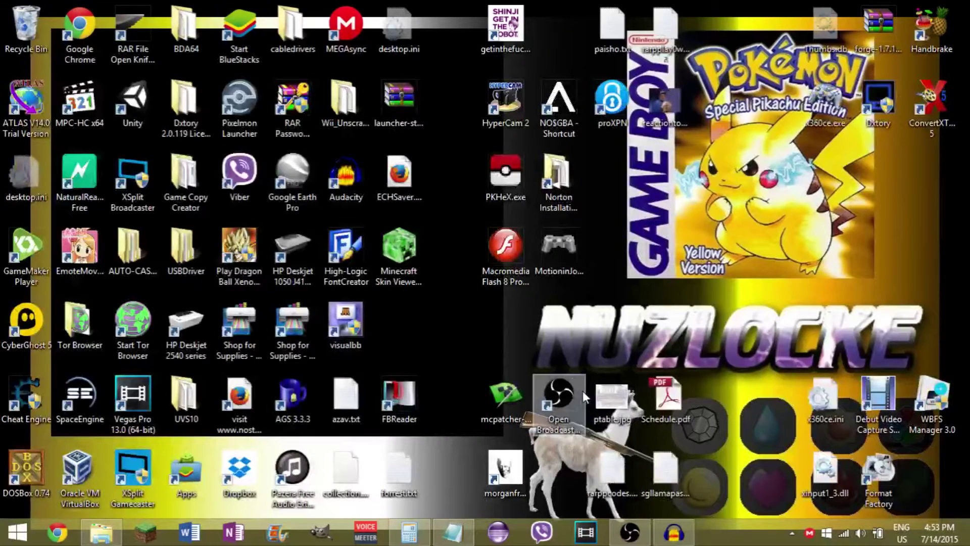
double_click(499, 179)
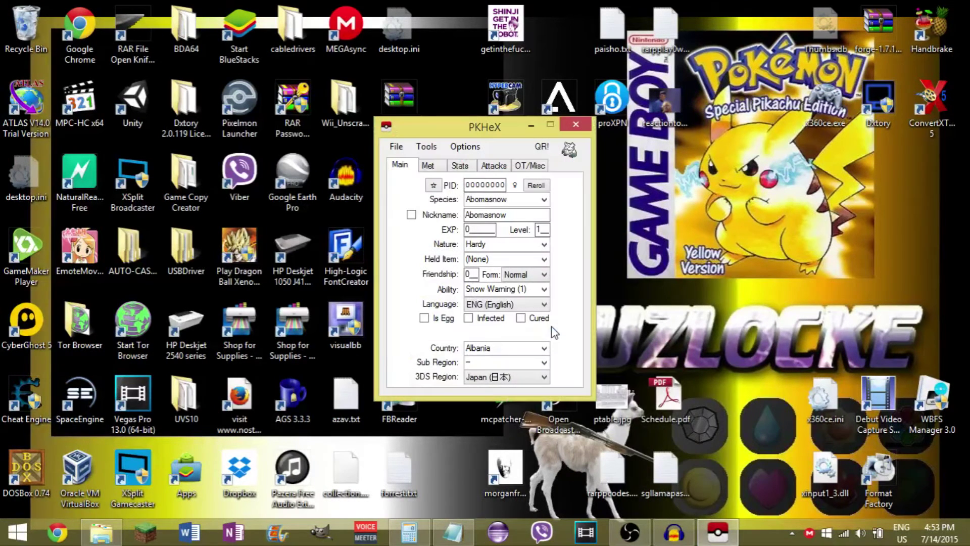
left_click(397, 147)
left_click(403, 166)
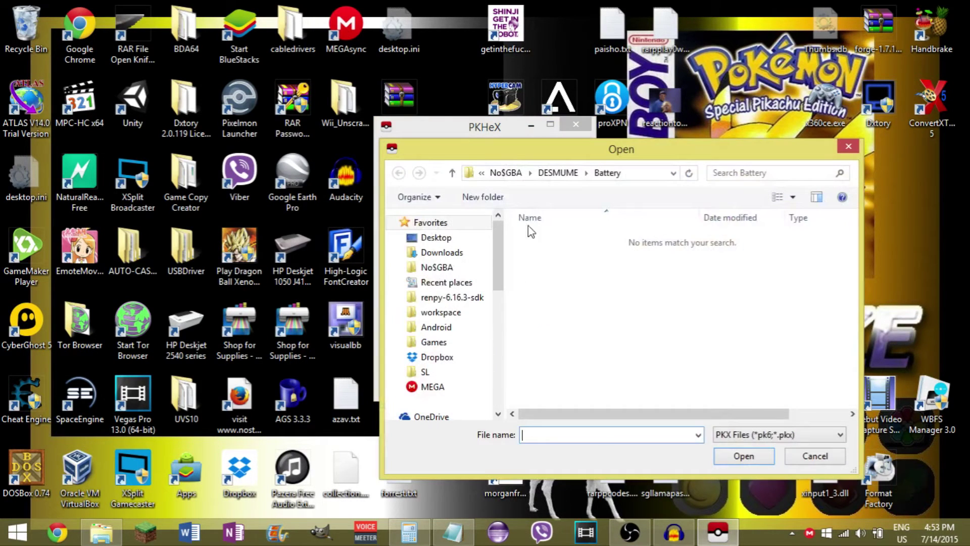
Step: Load lempl.3gpkm from the Documents folder, with the file type filter set to All Files
left_click_drag(496, 281, 489, 384)
left_click(430, 277)
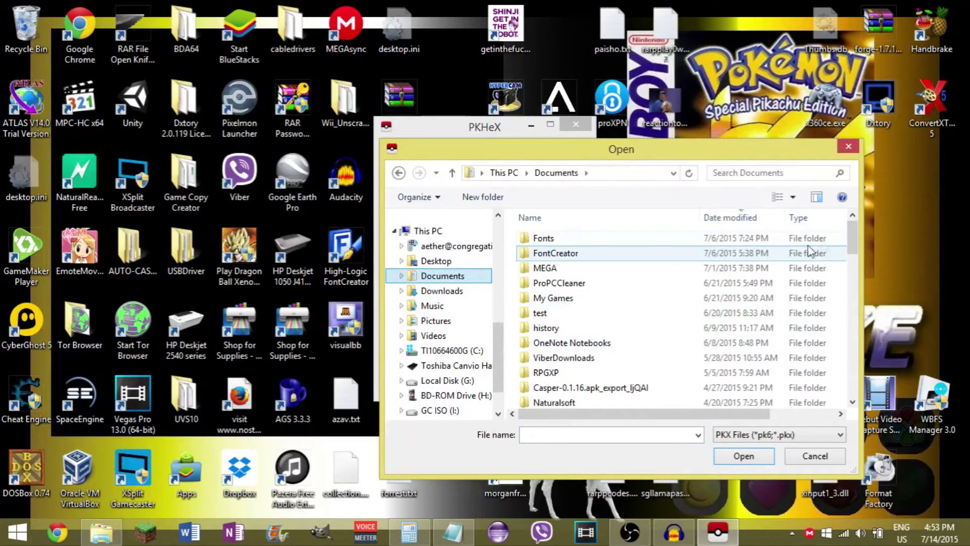
left_click_drag(854, 241, 834, 399)
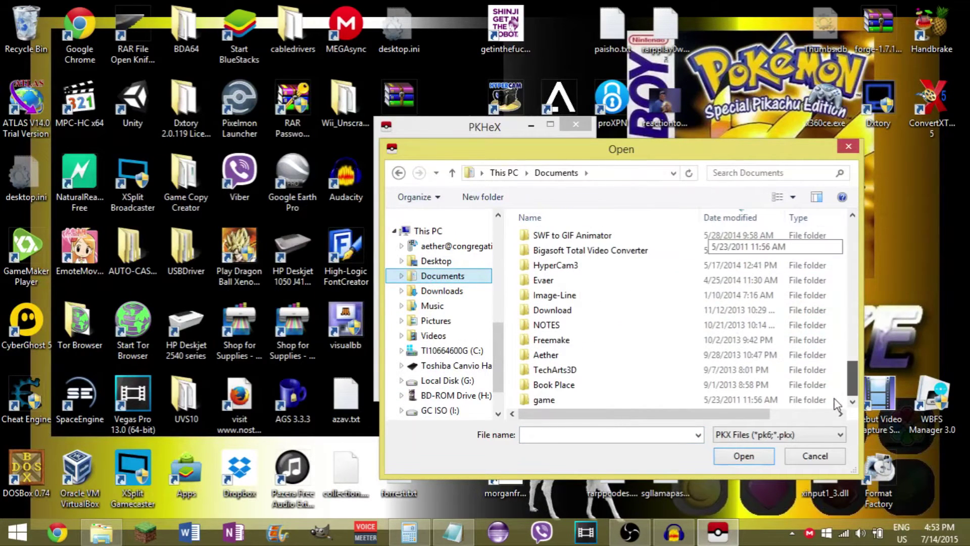
left_click(836, 434)
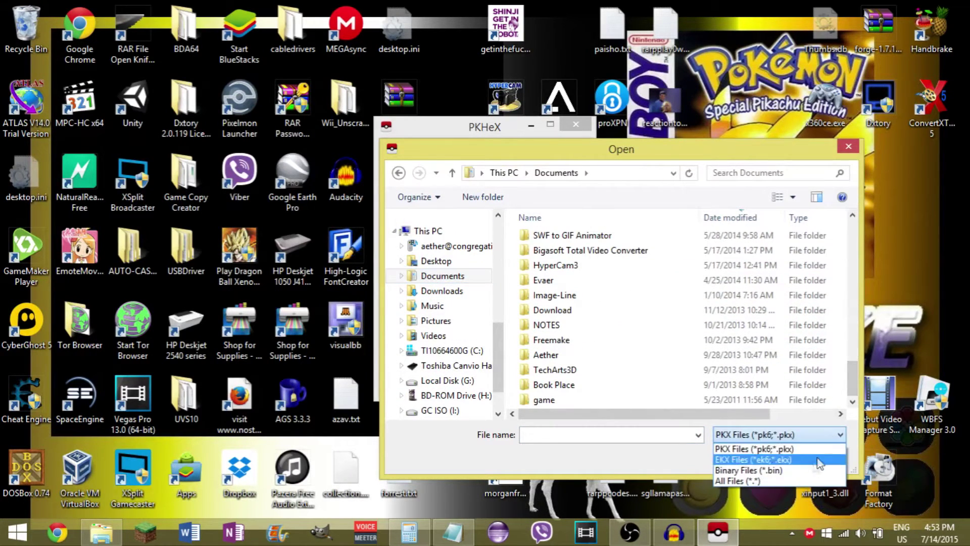
left_click(803, 480)
left_click(636, 435)
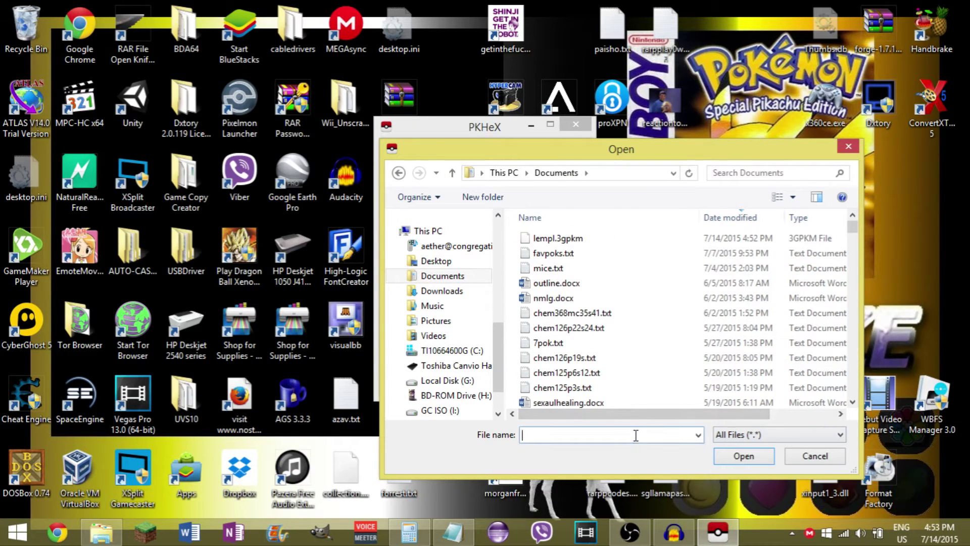
type("l")
key("Down")
key("Return")
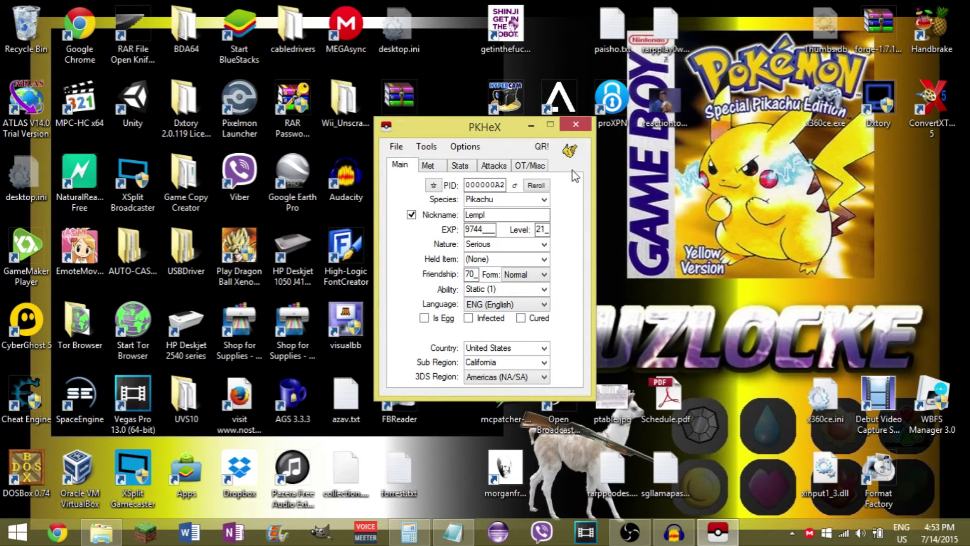
Step: Review the loaded Pikachu's met details, stats and attacks, ending on its main data
left_click(434, 168)
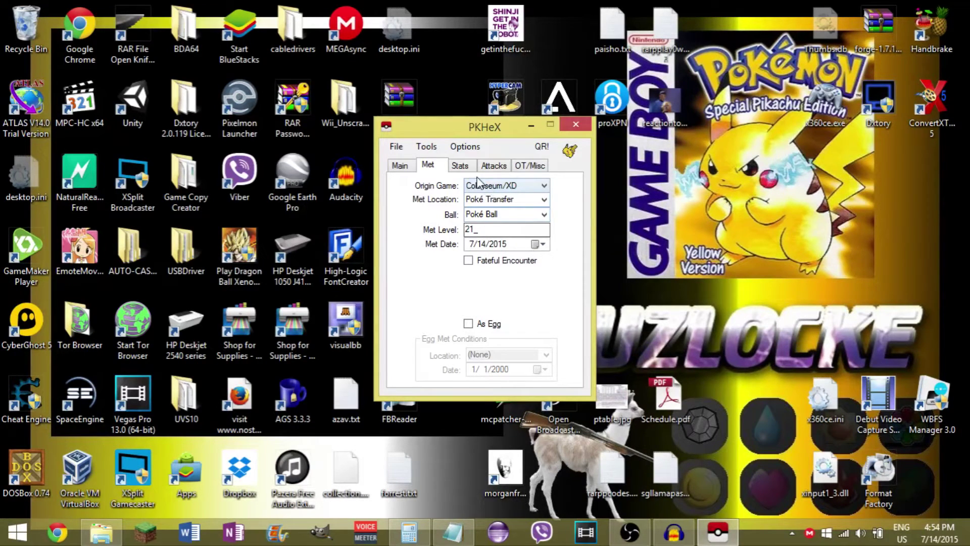
left_click(461, 167)
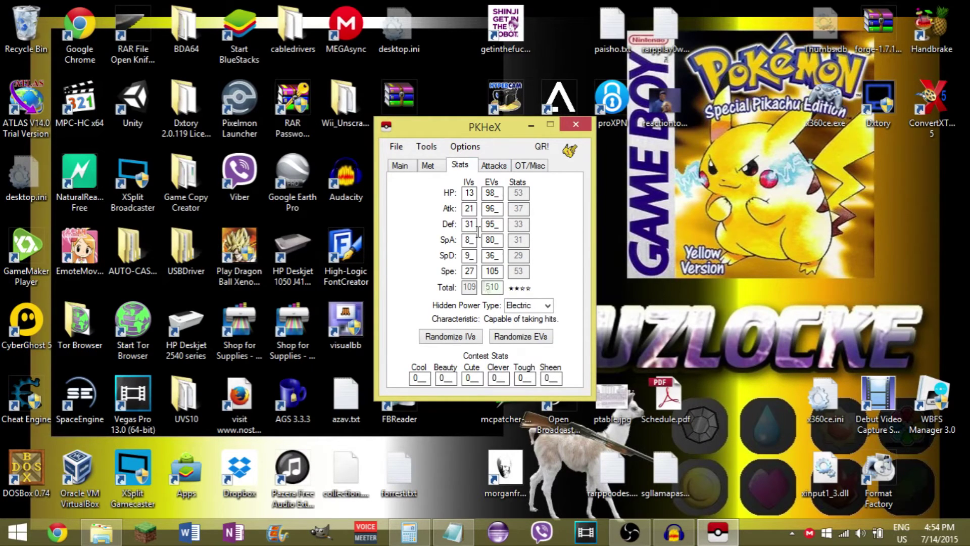
left_click(491, 167)
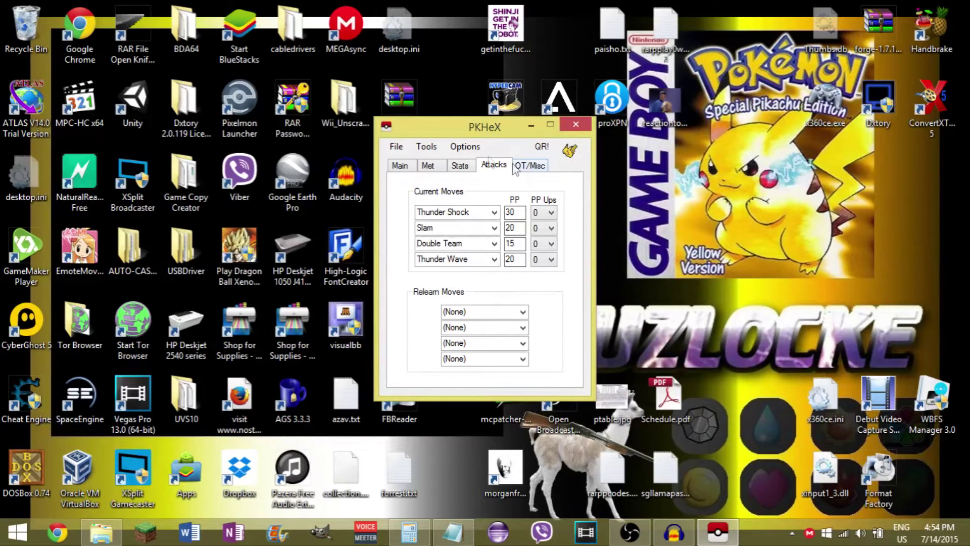
left_click(404, 166)
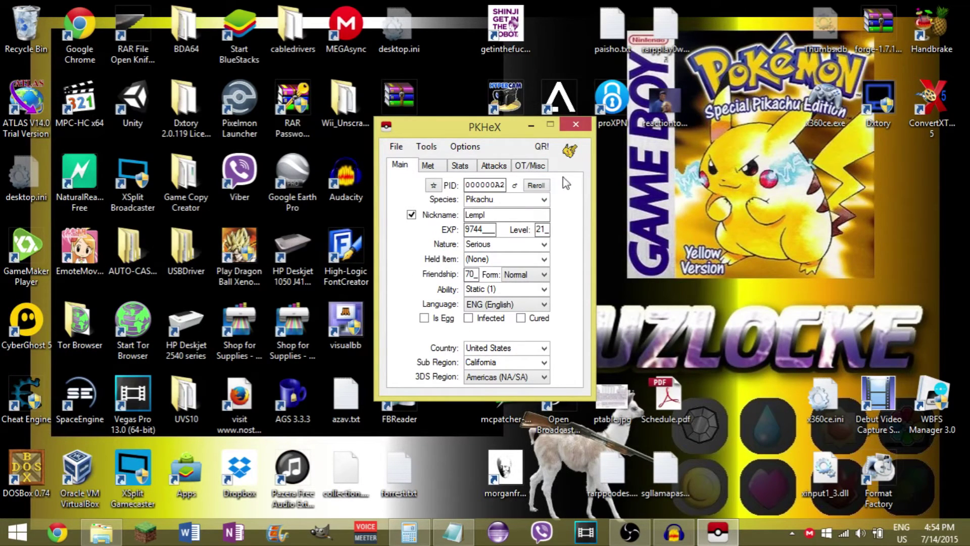
Step: Generate the Pikachu's QR code, move its window clear of the editor, and close it
left_click(542, 148)
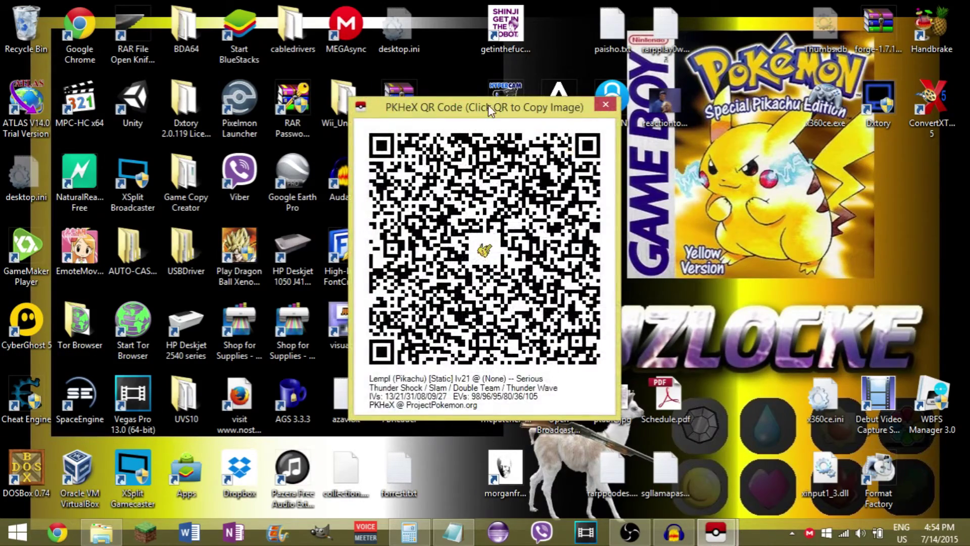
left_click_drag(489, 110, 222, 111)
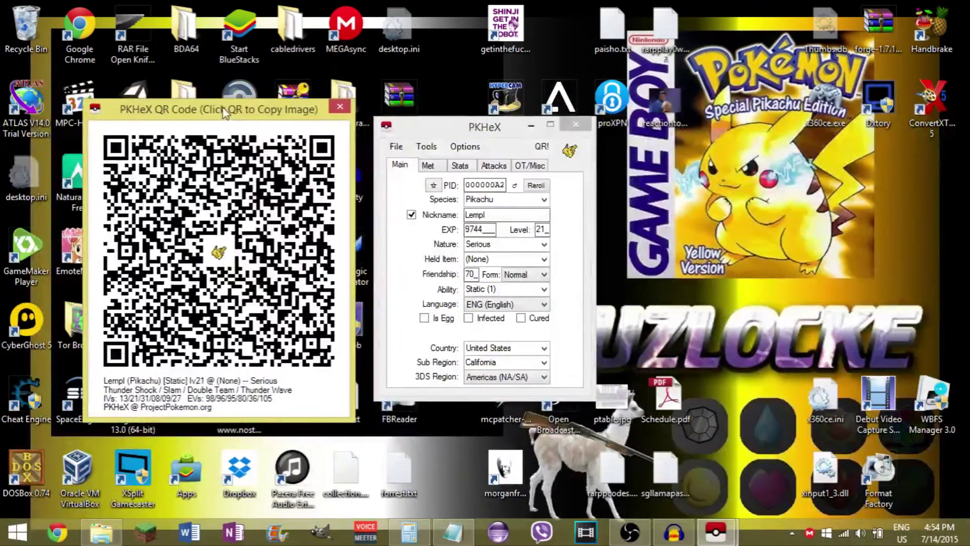
left_click(341, 108)
Step: Load lop.pkm from the Battery subfolder of No$GBA's DESMUME folder and generate the Lopunny's QR code
left_click(397, 146)
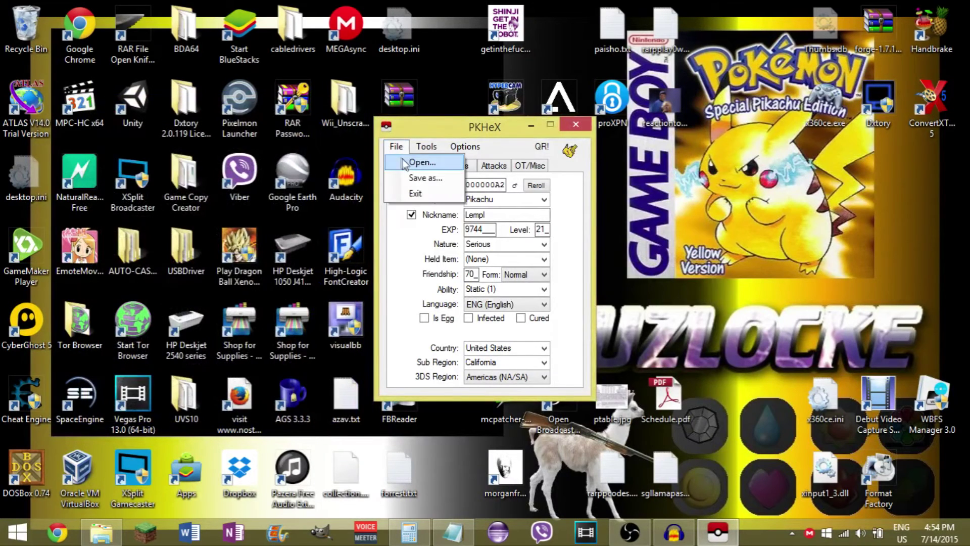
left_click(404, 164)
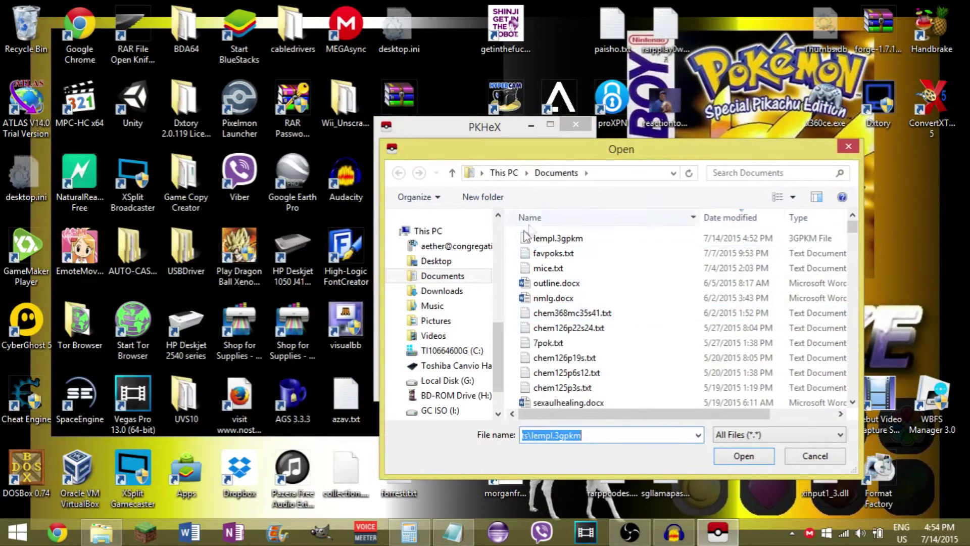
scroll(487, 257, "up", 5)
left_click(437, 266)
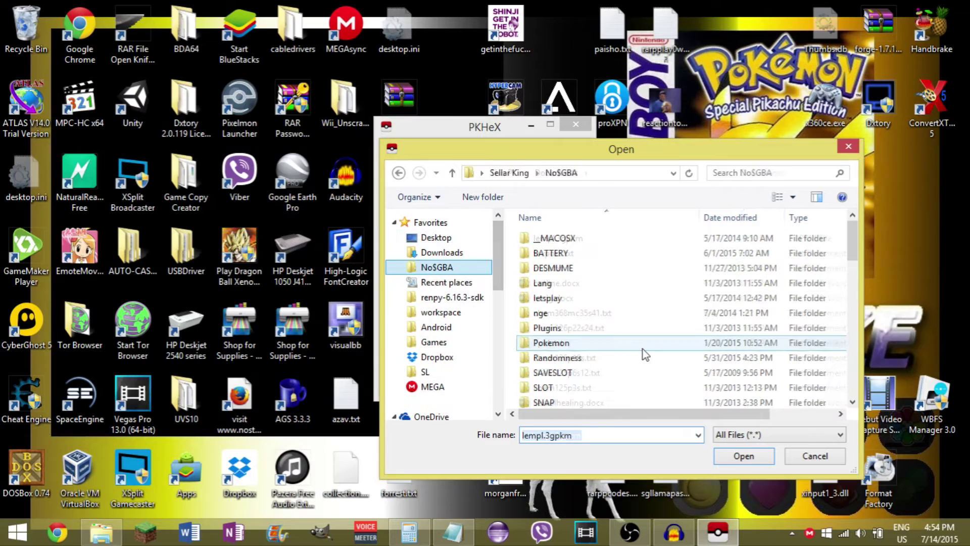
double_click(592, 271)
double_click(585, 253)
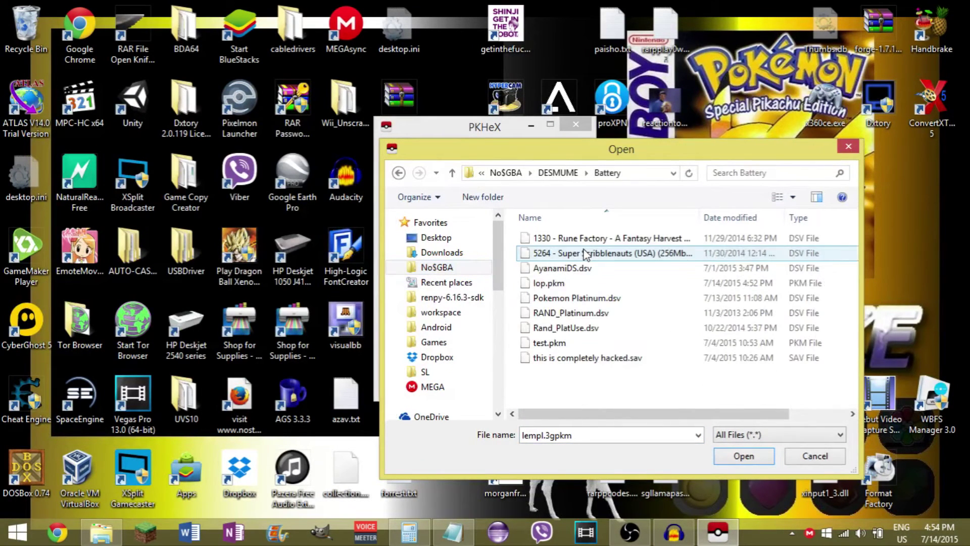
double_click(570, 283)
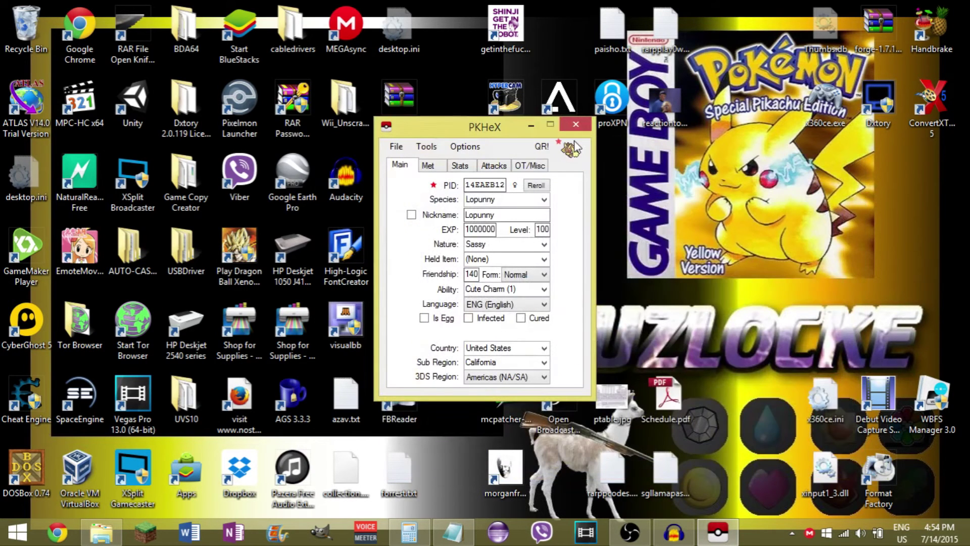
left_click(541, 147)
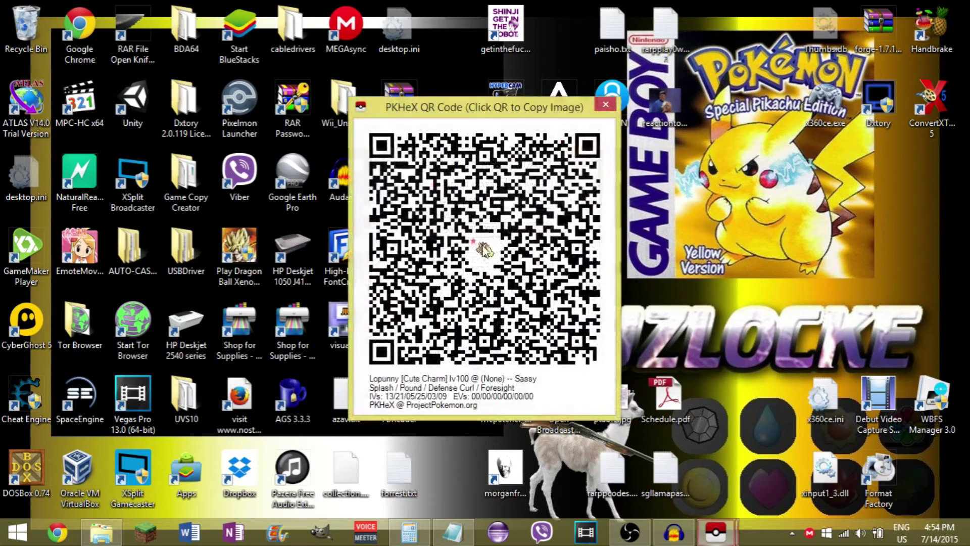